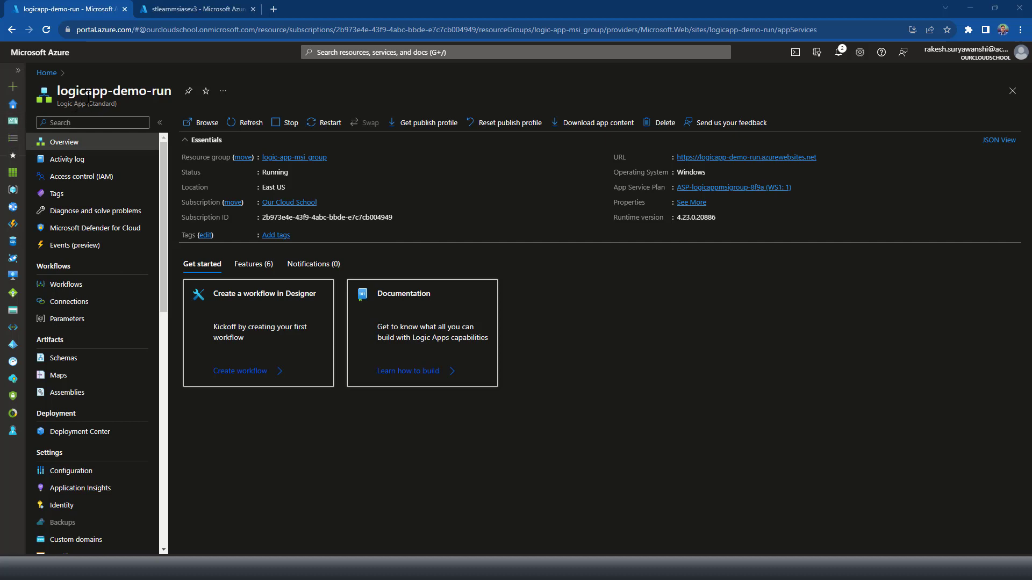
# View the logic app's workflows, and browse to the data blob container of storage account stlearnmsiasev3
pyautogui.click(101, 285)
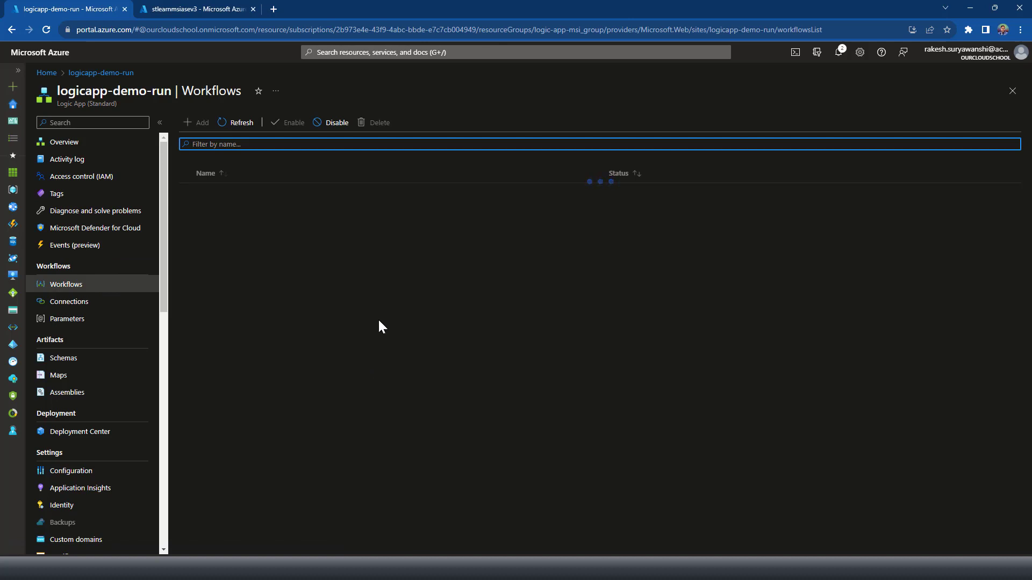
pyautogui.click(191, 14)
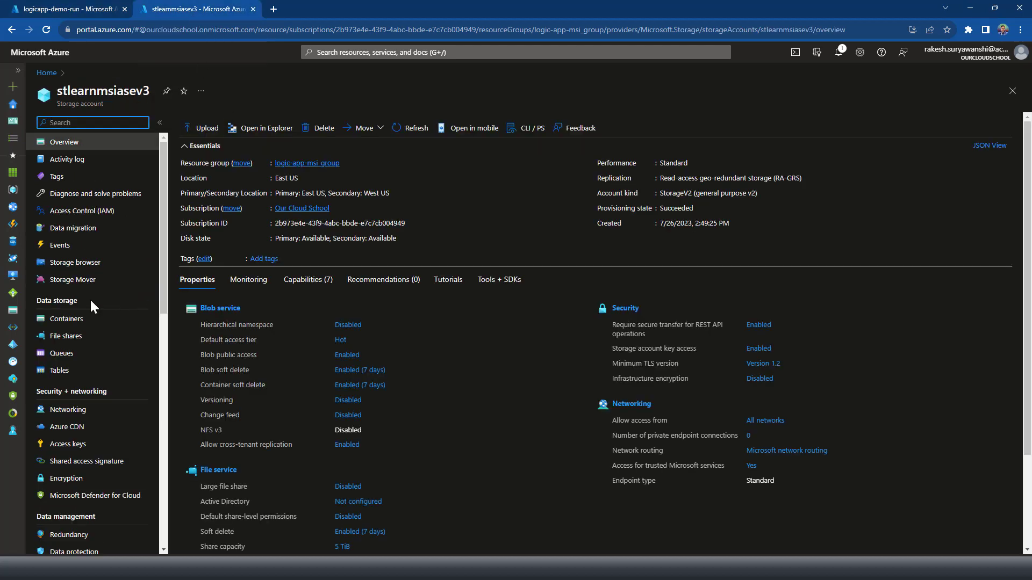
pyautogui.click(95, 272)
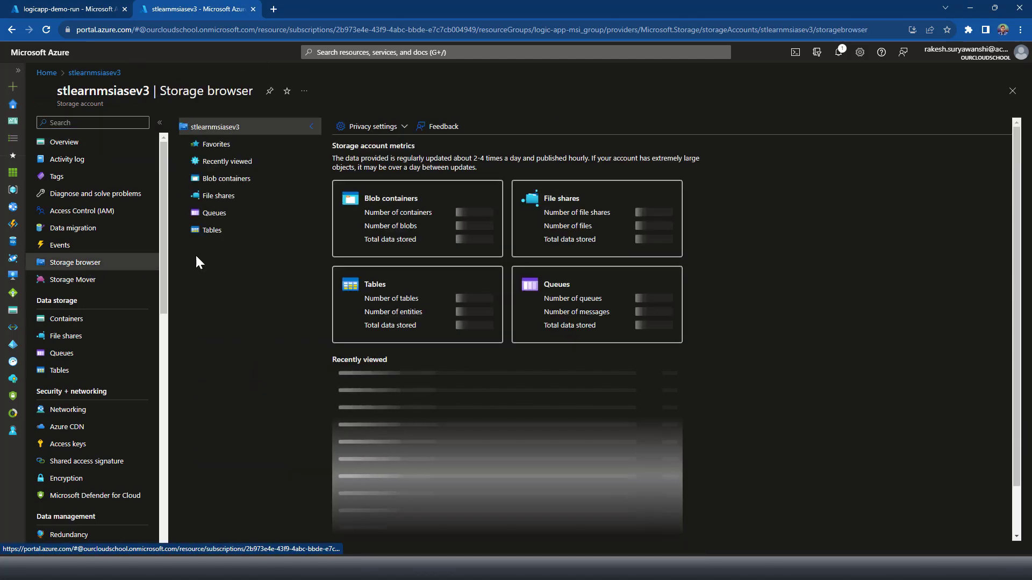
pyautogui.click(238, 179)
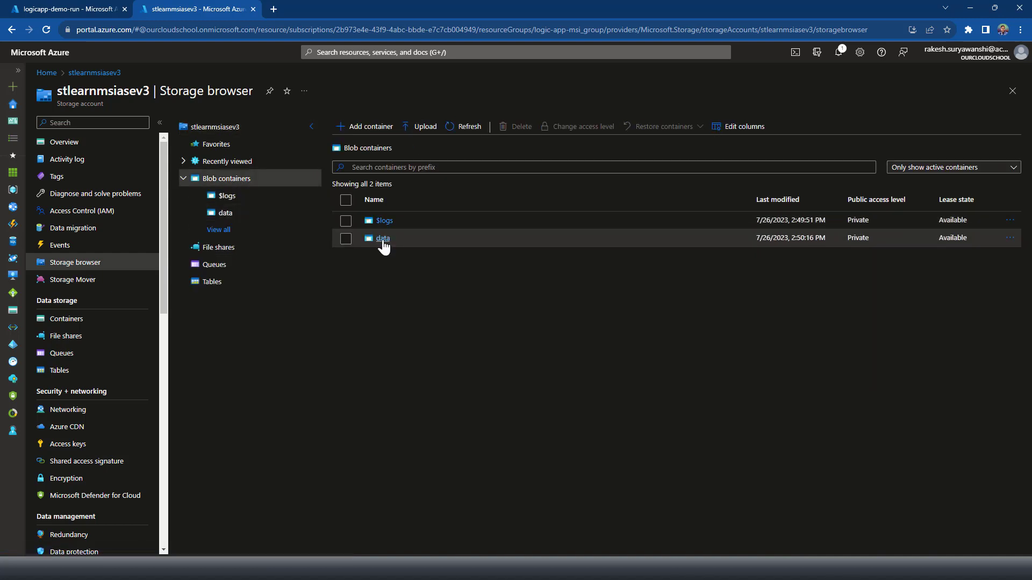
pyautogui.click(383, 239)
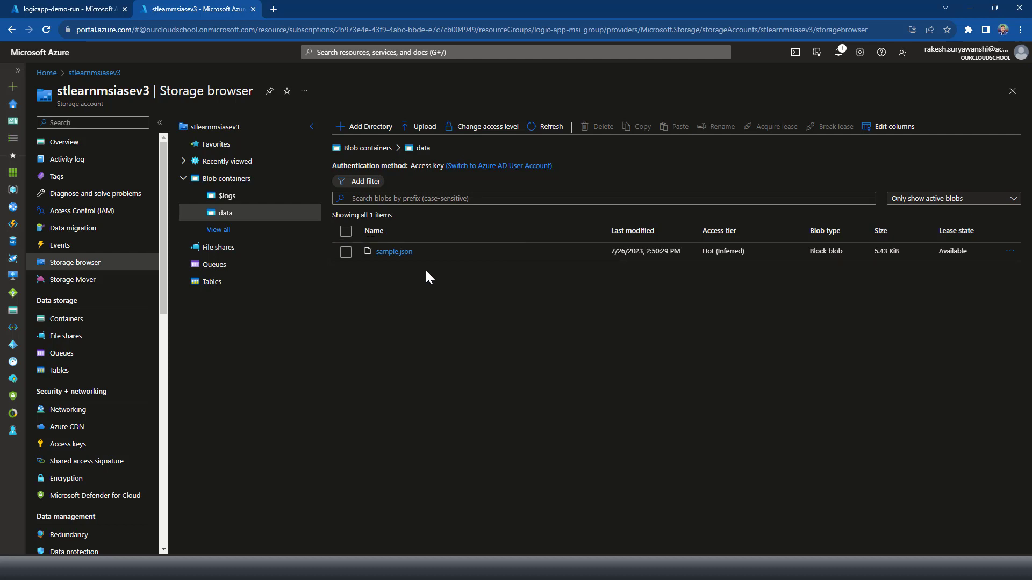
# Create a stateful workflow named msi-blob-demo in the logic app logicapp-demo-run
pyautogui.click(48, 11)
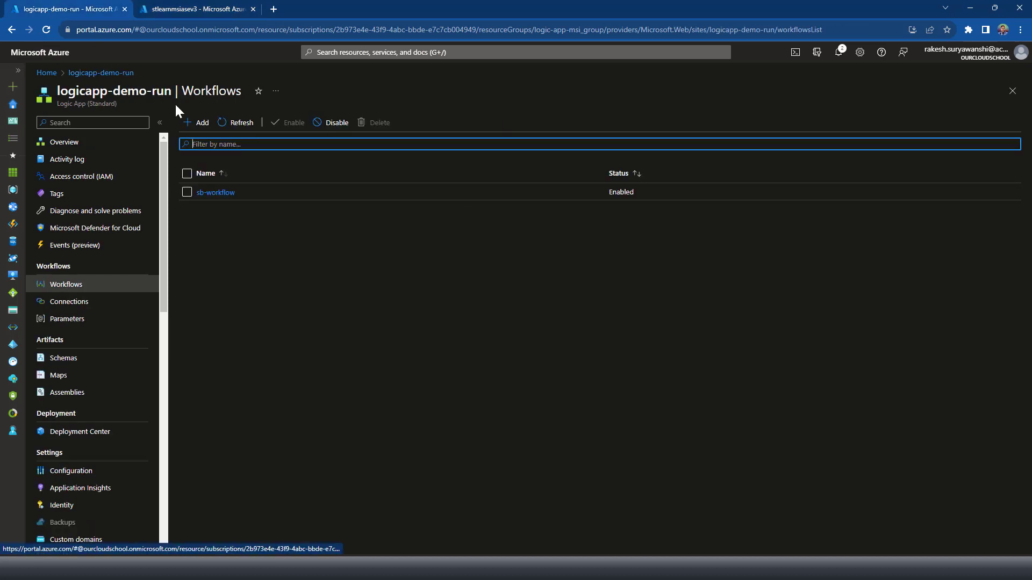
pyautogui.click(196, 125)
pyautogui.click(835, 171)
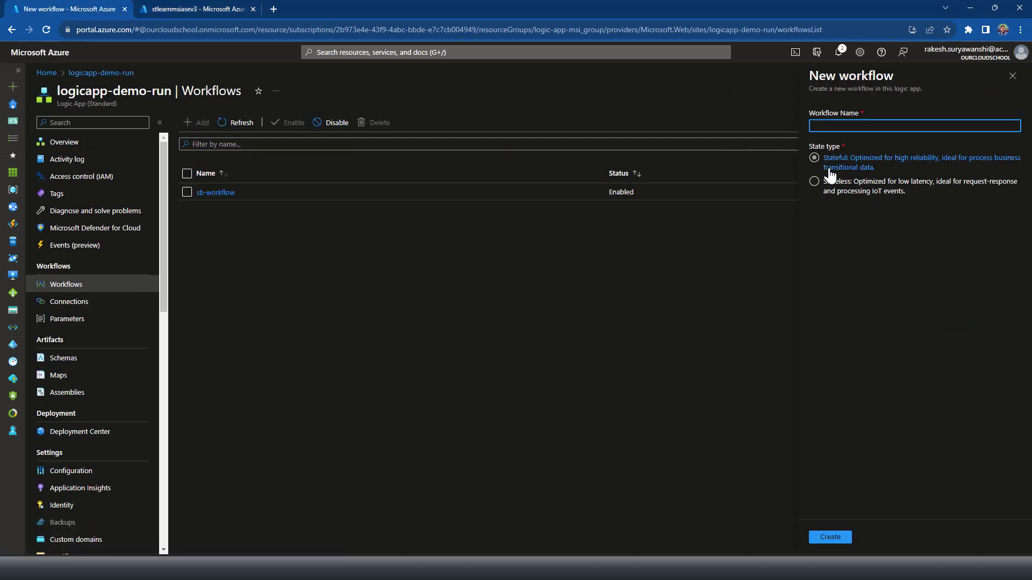
pyautogui.click(853, 127)
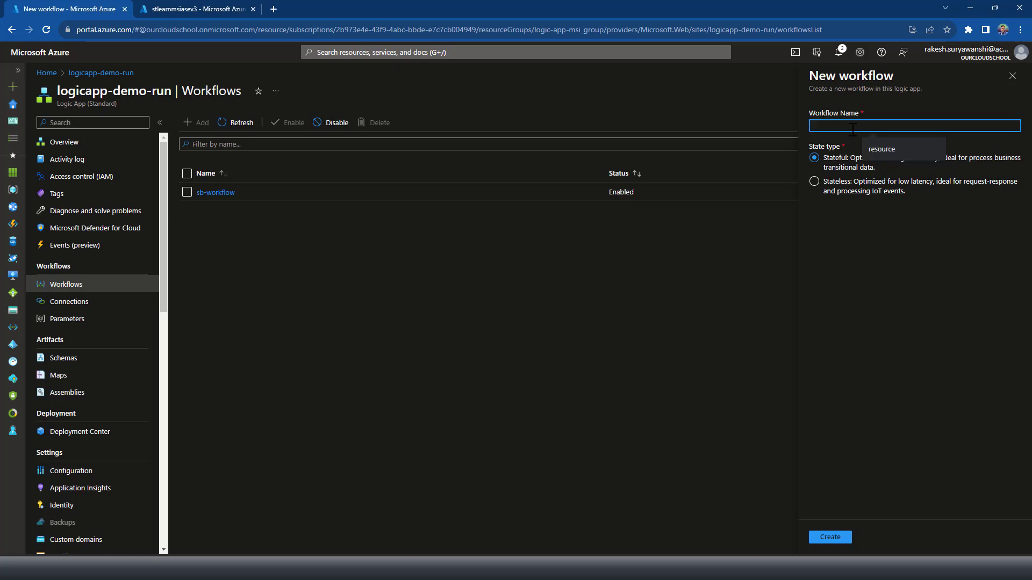
pyautogui.write('msi-')
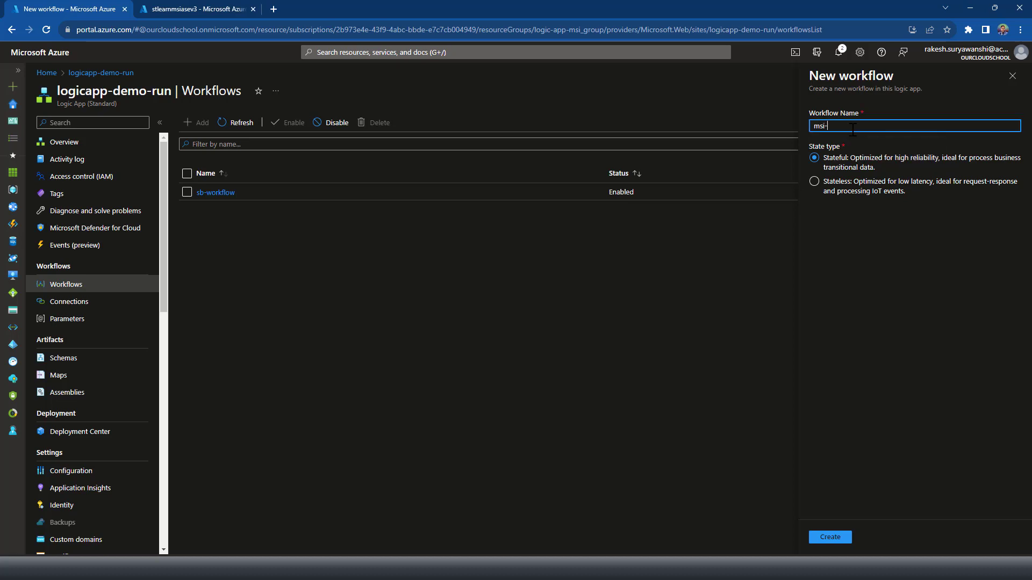
pyautogui.write('blob-demo')
pyautogui.click(830, 535)
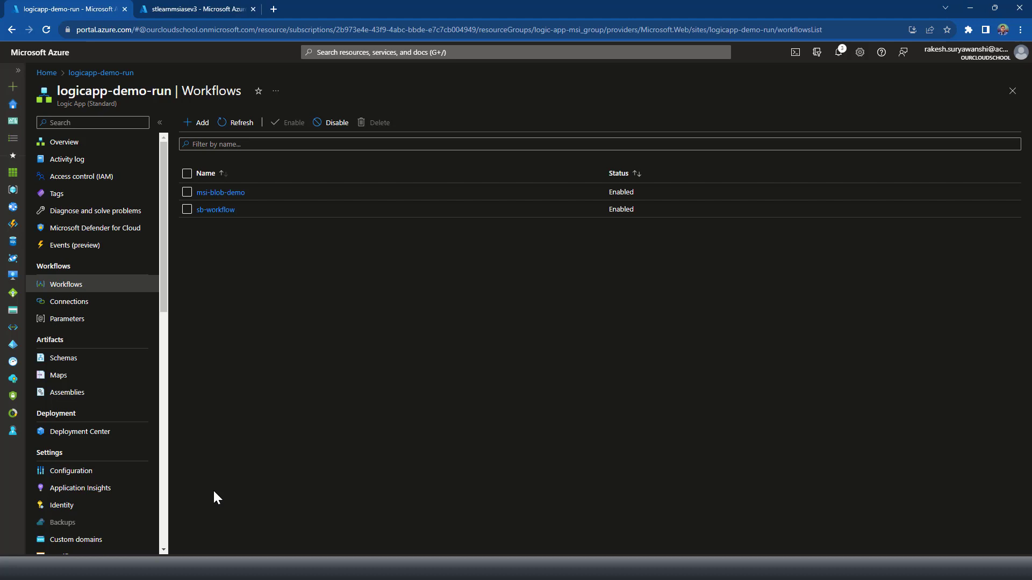
# Examine the system-assigned and user-assigned managed identity settings of the logic app
pyautogui.click(92, 503)
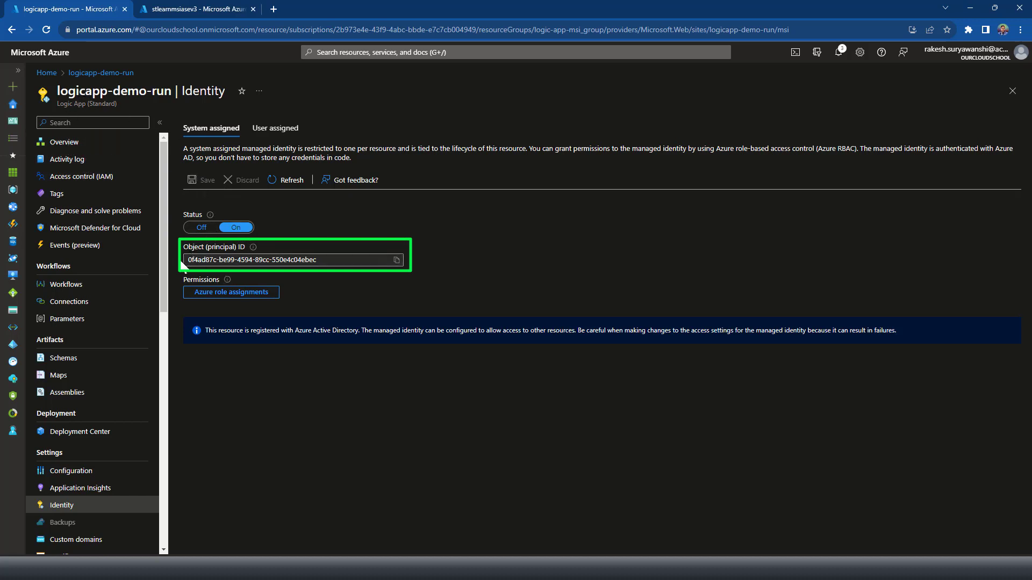
pyautogui.moveTo(194, 258); pyautogui.dragTo(321, 262)
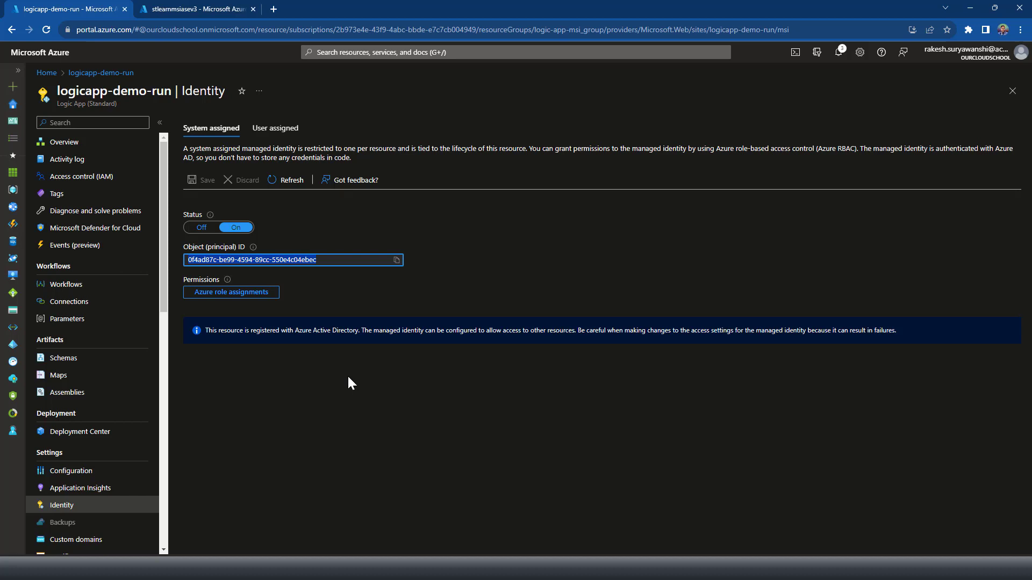
pyautogui.click(276, 131)
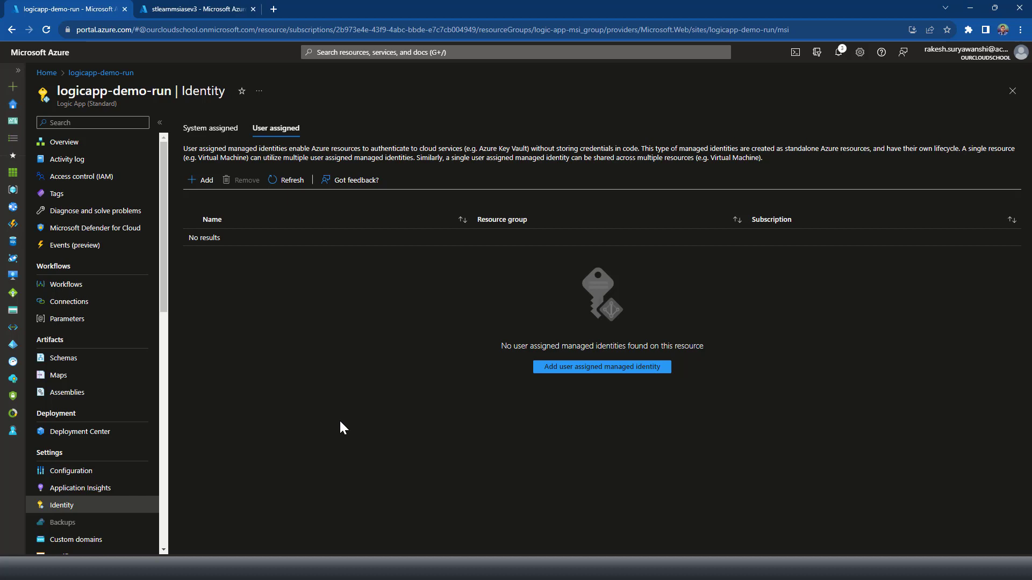
pyautogui.click(208, 129)
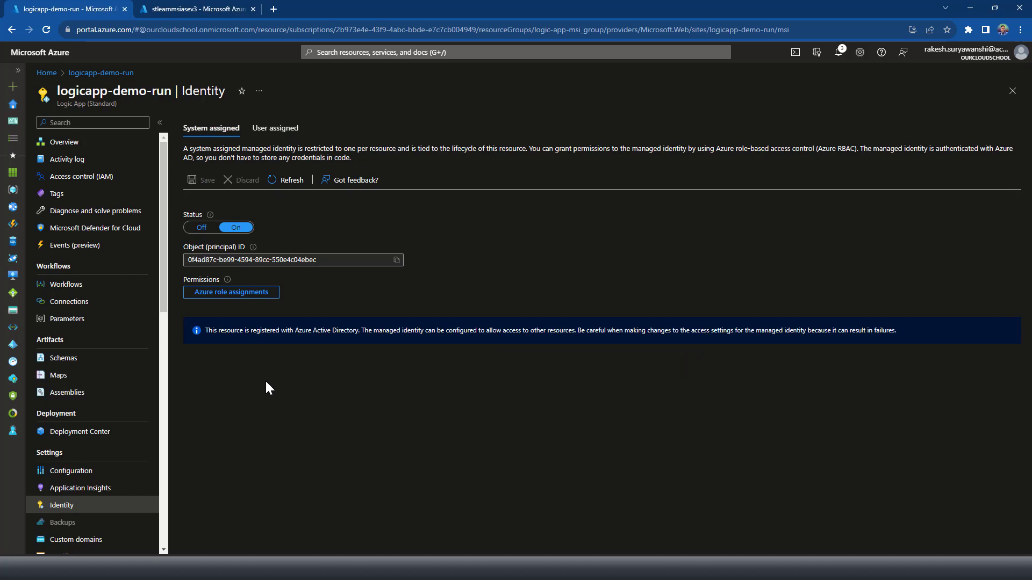
# Copy the object (principal) ID of the logic app's system-assigned managed identity
pyautogui.click(102, 288)
pyautogui.click(61, 507)
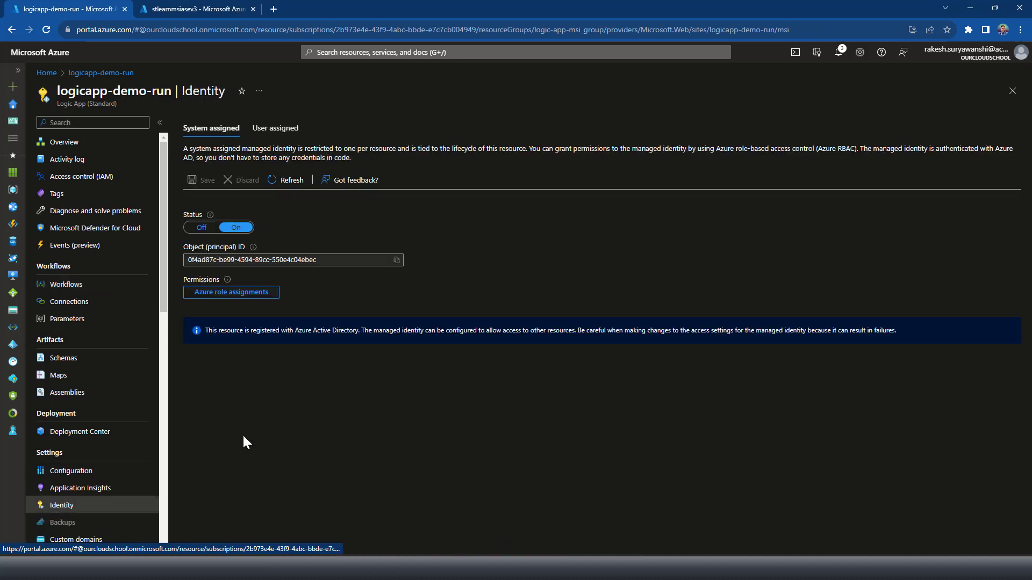
pyautogui.click(396, 261)
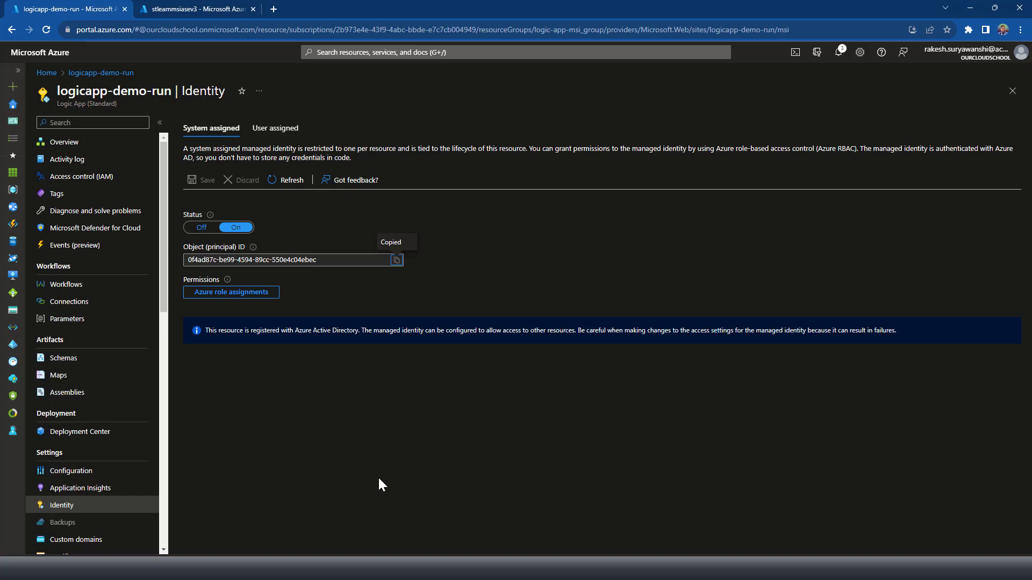
# Start a role assignment in the access control of storage account stlearnmsiasev3 with the Storage Blob Data Contributor role
pyautogui.click(209, 14)
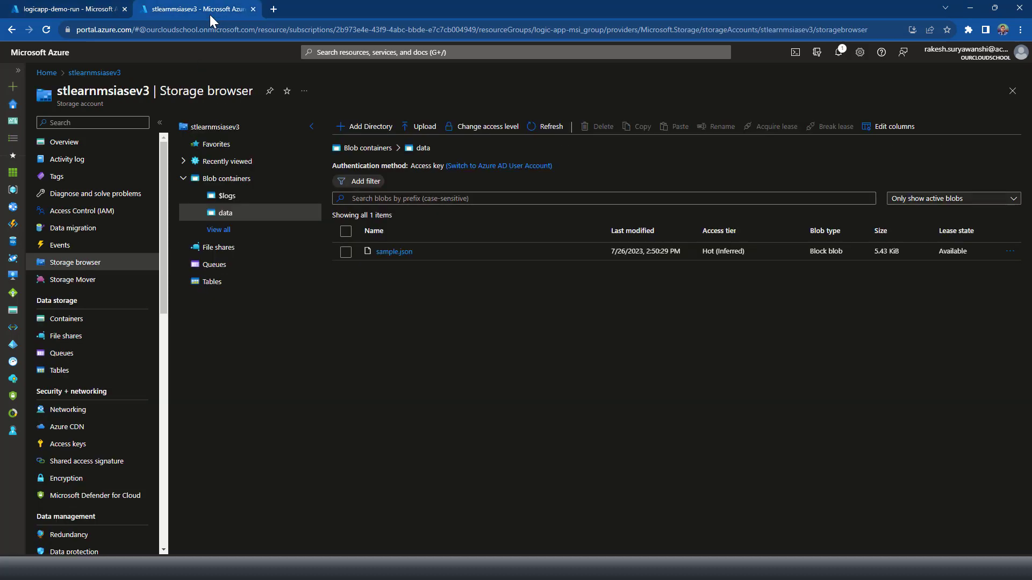
pyautogui.click(77, 215)
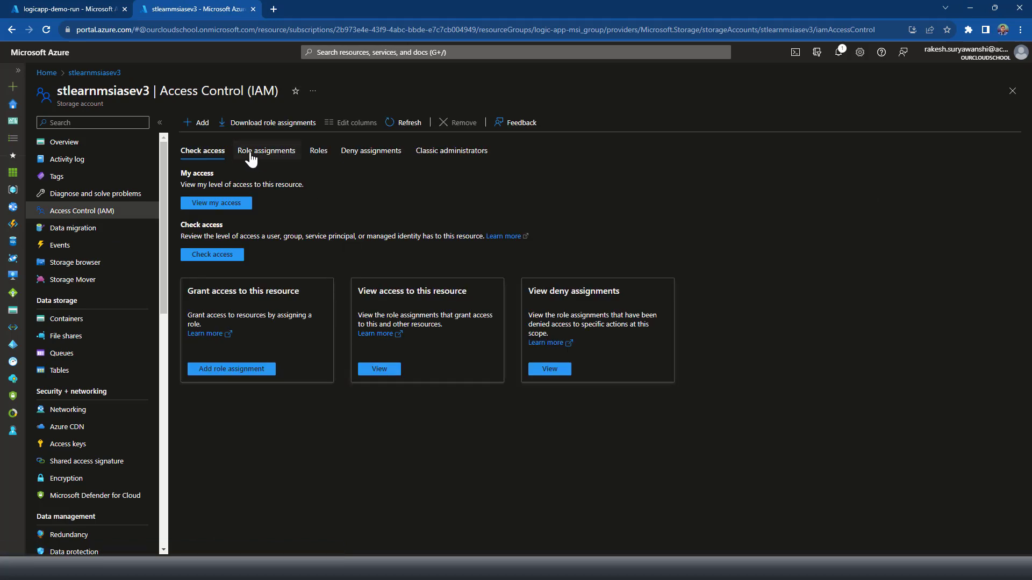
pyautogui.click(251, 156)
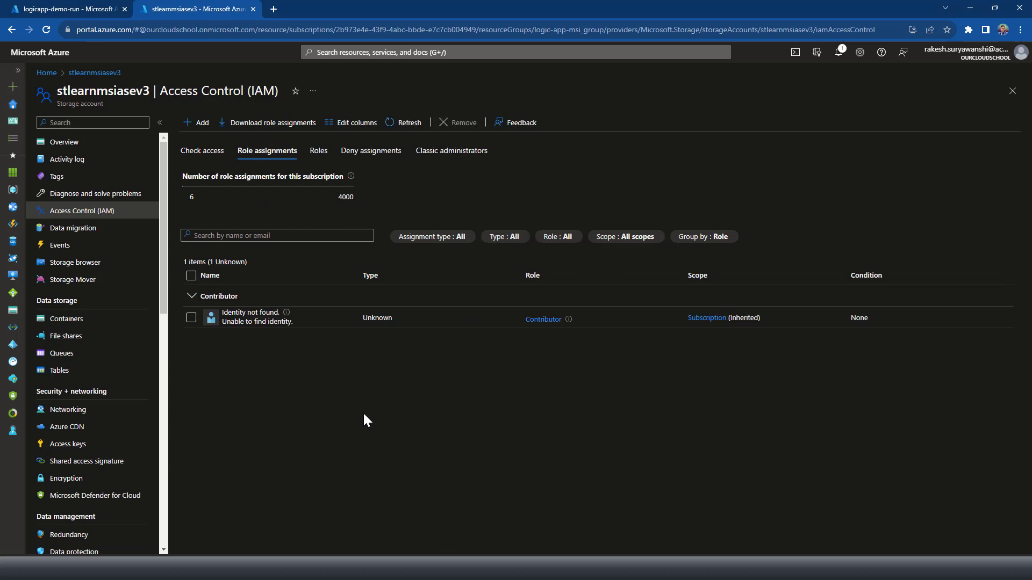
pyautogui.click(192, 123)
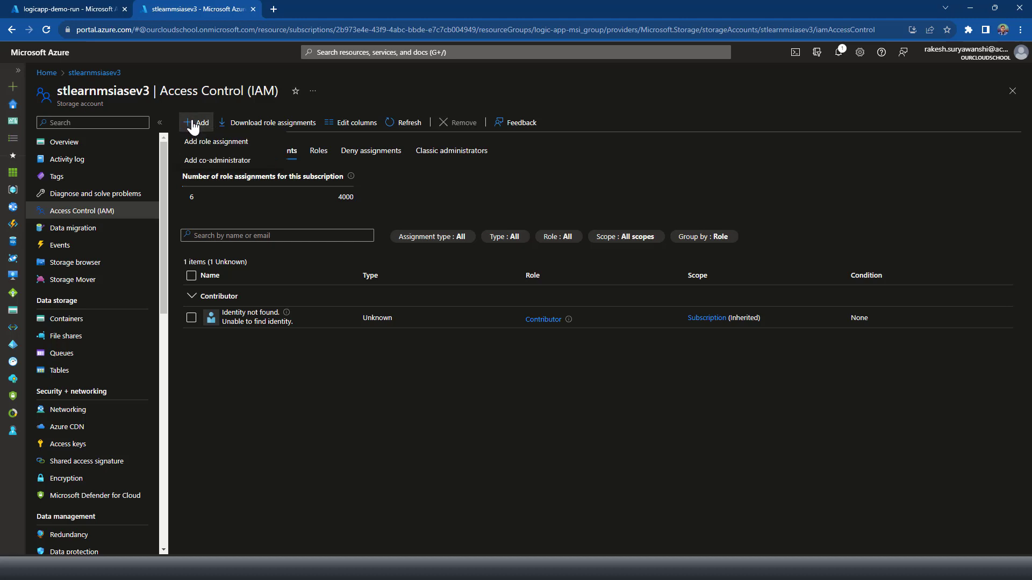
pyautogui.click(254, 144)
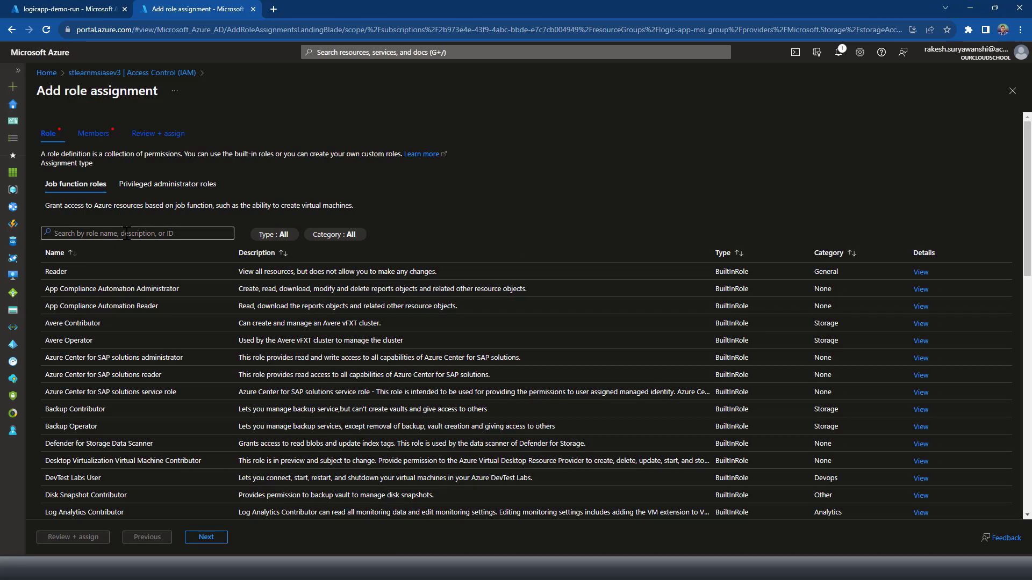
pyautogui.click(127, 231)
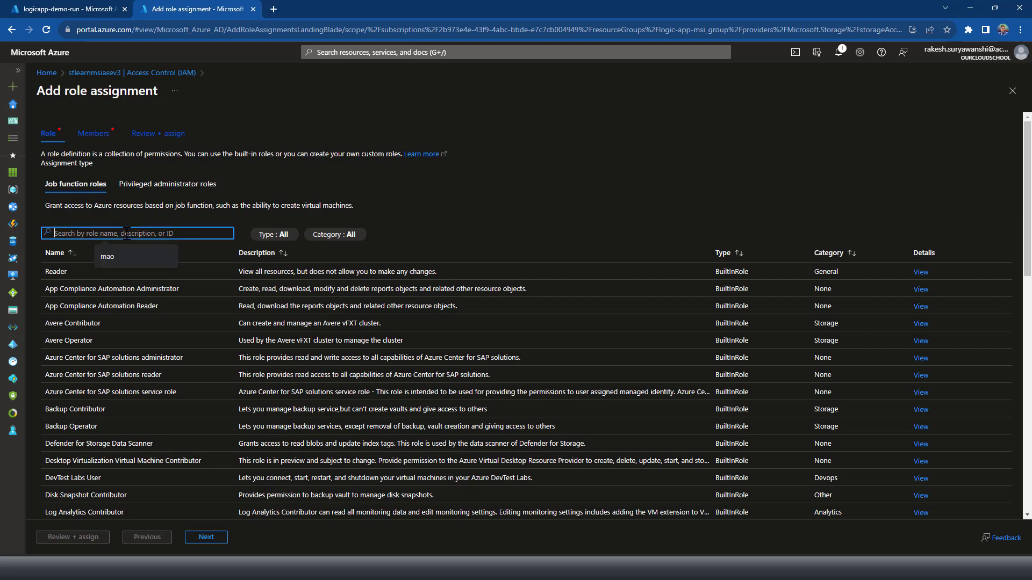
pyautogui.write('data')
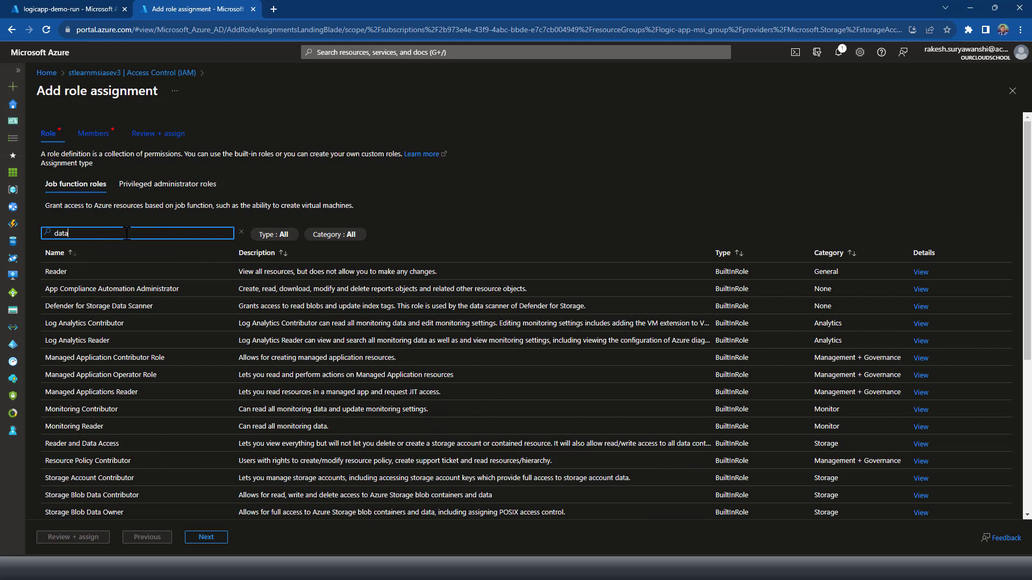
pyautogui.scroll(-2, 204, 420)
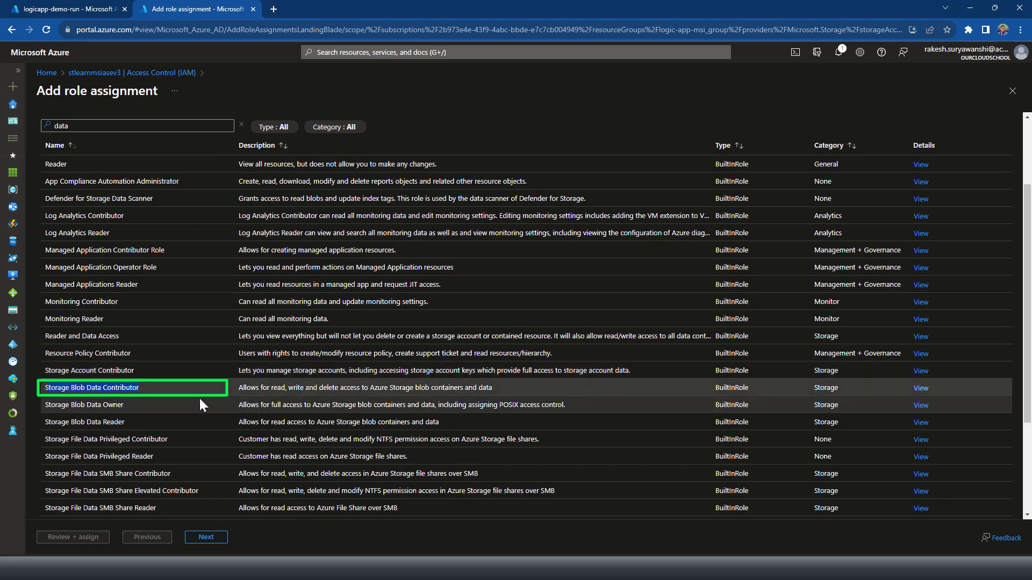
pyautogui.moveTo(148, 389); pyautogui.dragTo(31, 398)
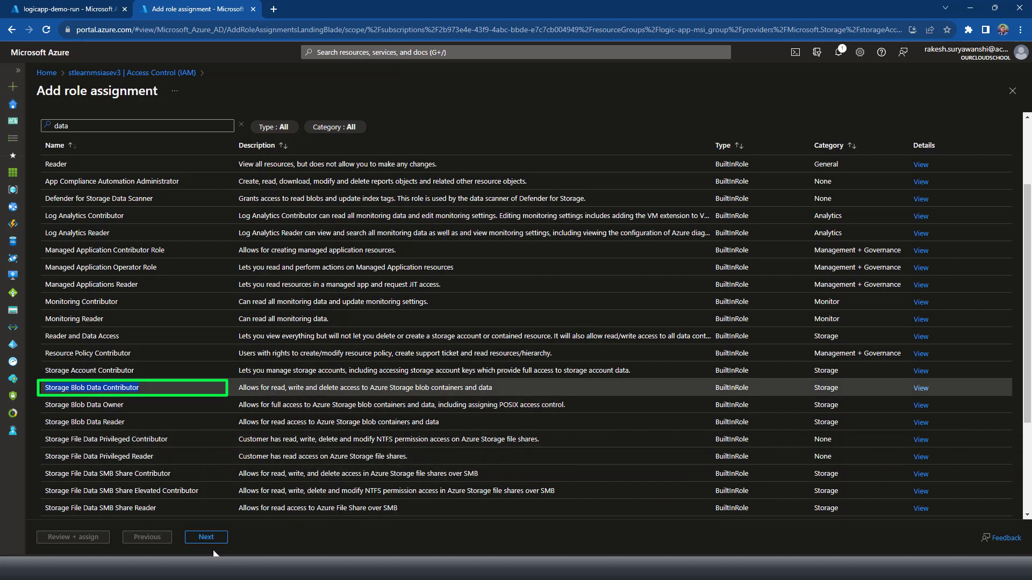
pyautogui.click(206, 537)
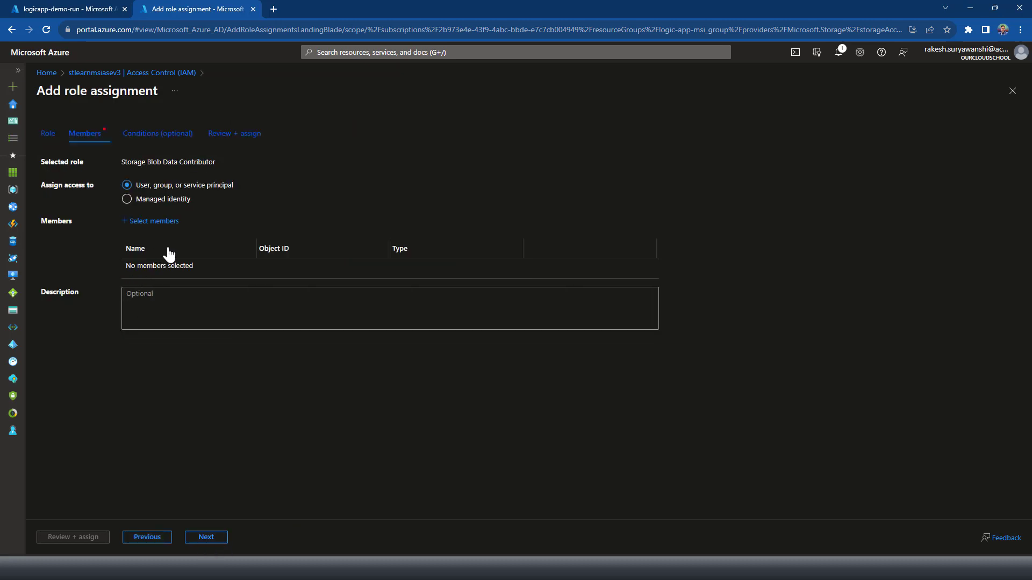
# Add the Logic App (Standard) managed identity logicapp-demo-run as the role assignment's member and proceed to its review
pyautogui.moveTo(118, 160); pyautogui.dragTo(207, 161)
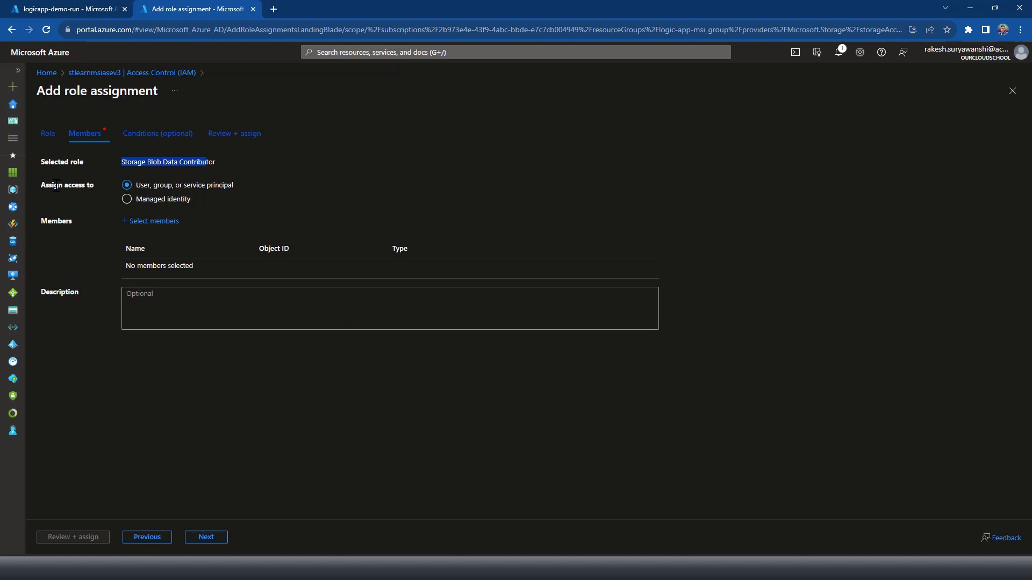
pyautogui.moveTo(52, 185); pyautogui.dragTo(102, 184)
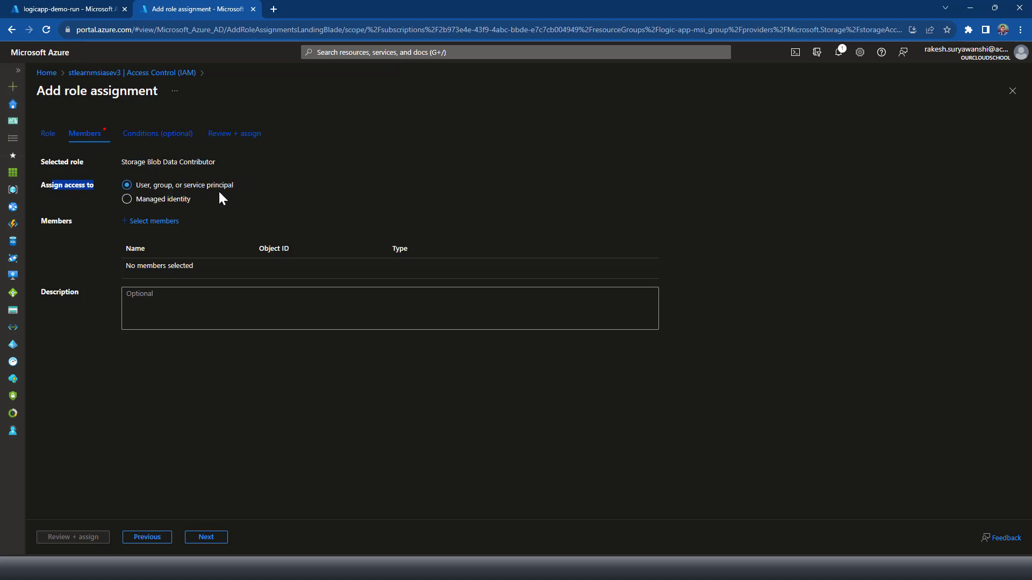
pyautogui.click(128, 199)
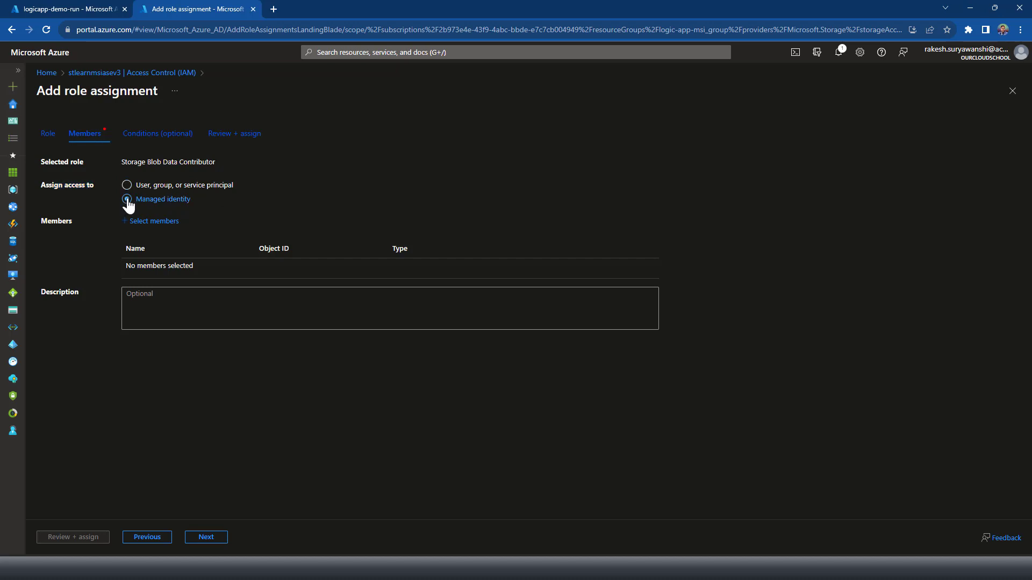
pyautogui.click(152, 222)
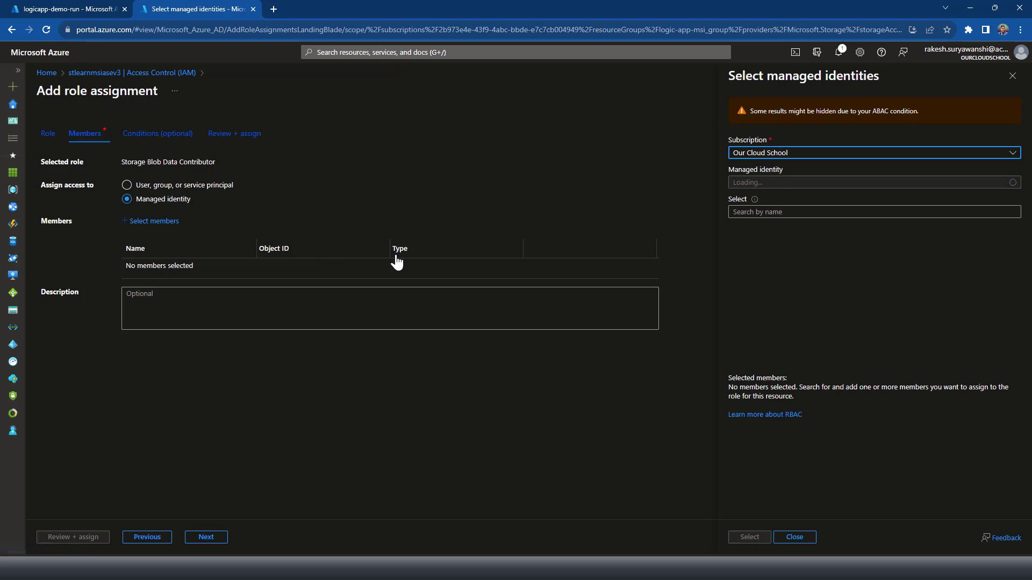
pyautogui.click(757, 184)
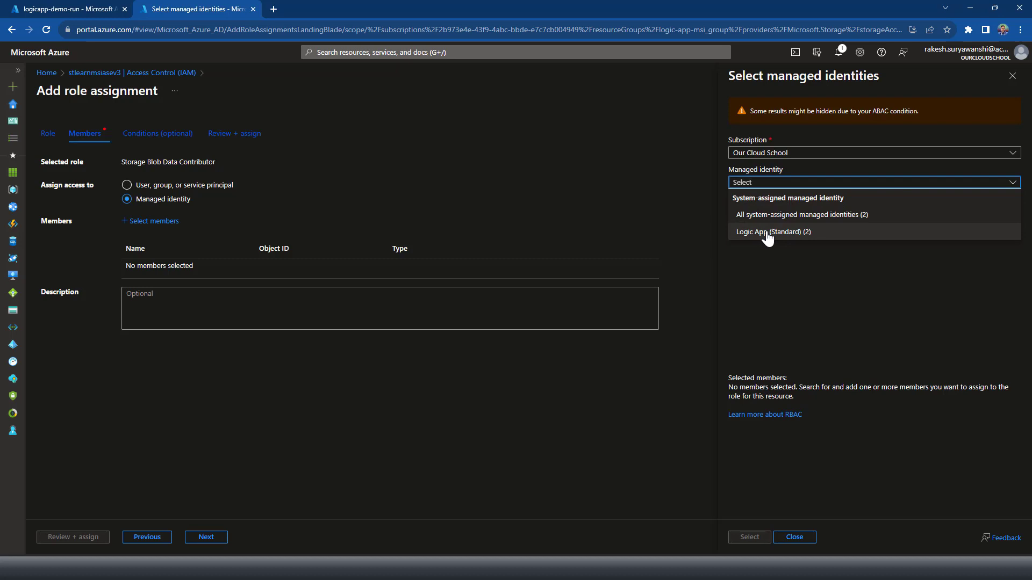
pyautogui.click(768, 234)
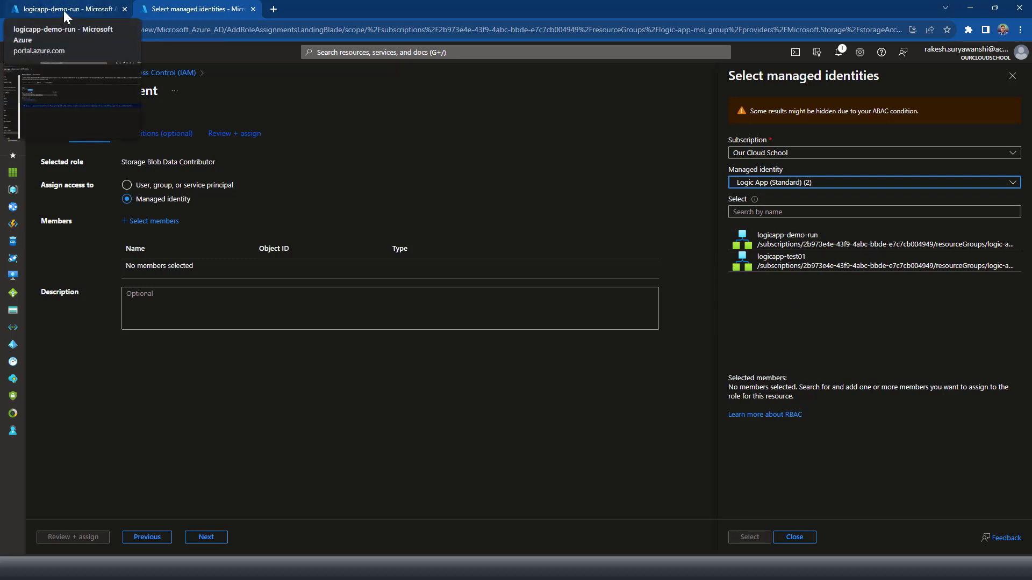
pyautogui.click(805, 242)
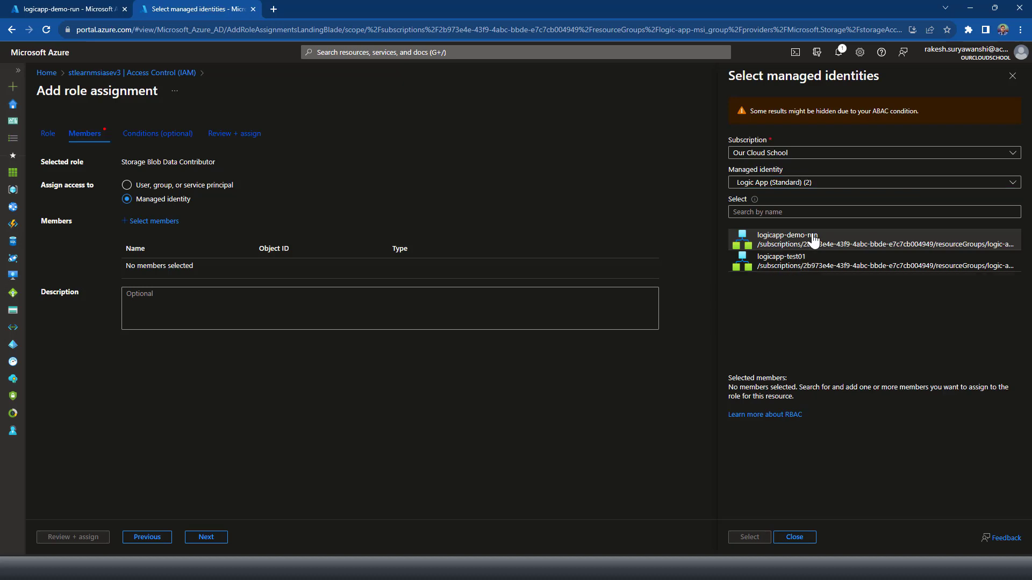
pyautogui.click(758, 540)
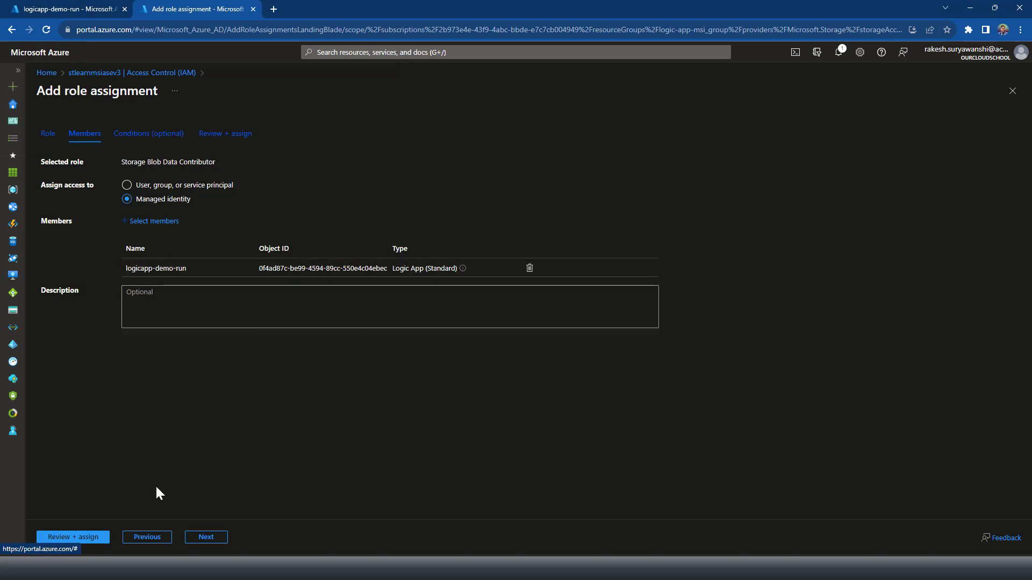
pyautogui.click(87, 539)
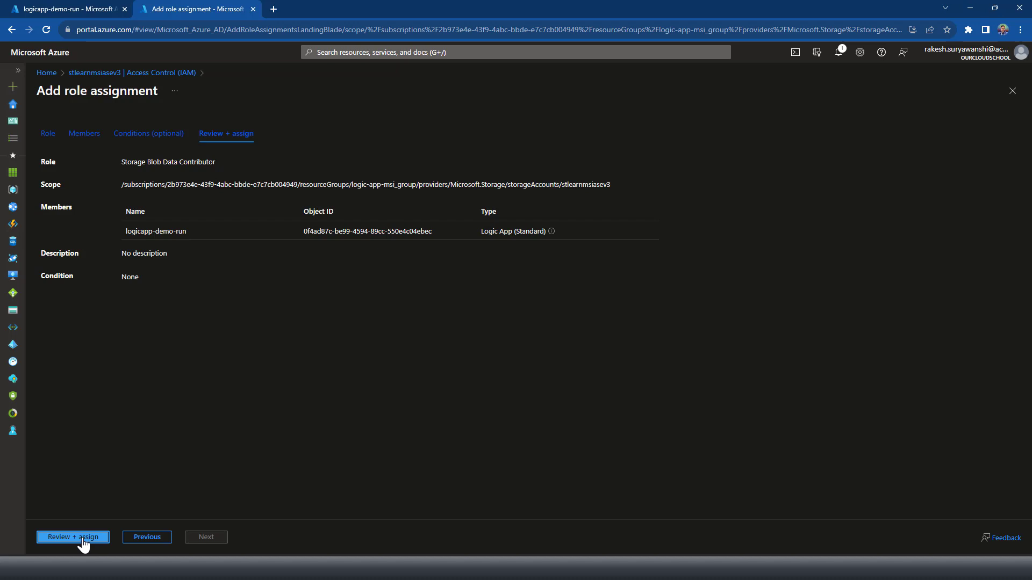
# Submit the Storage Blob Data Contributor role assignment for logicapp-demo-run and refresh the storage account's role assignments list
pyautogui.click(83, 539)
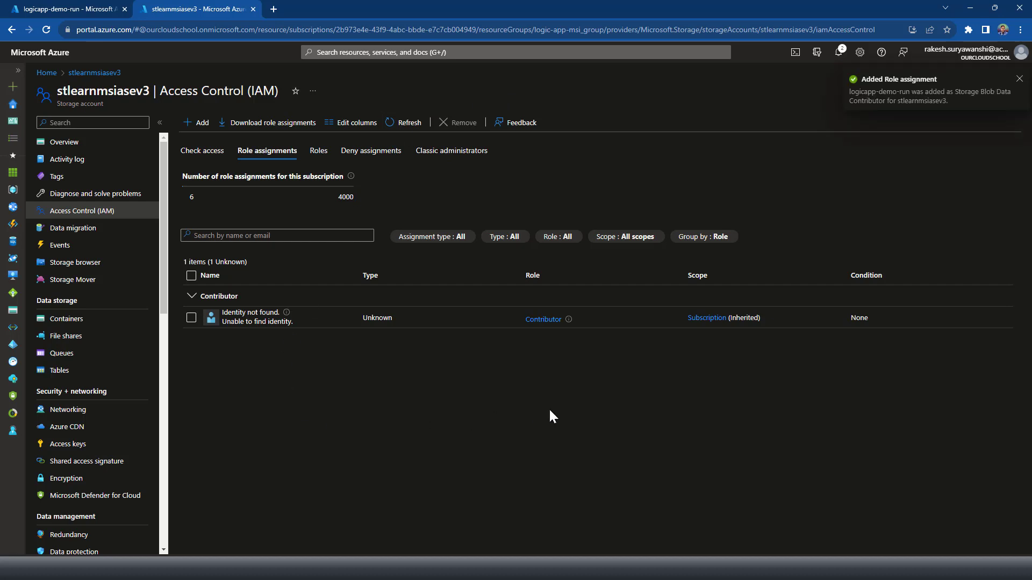
pyautogui.click(404, 122)
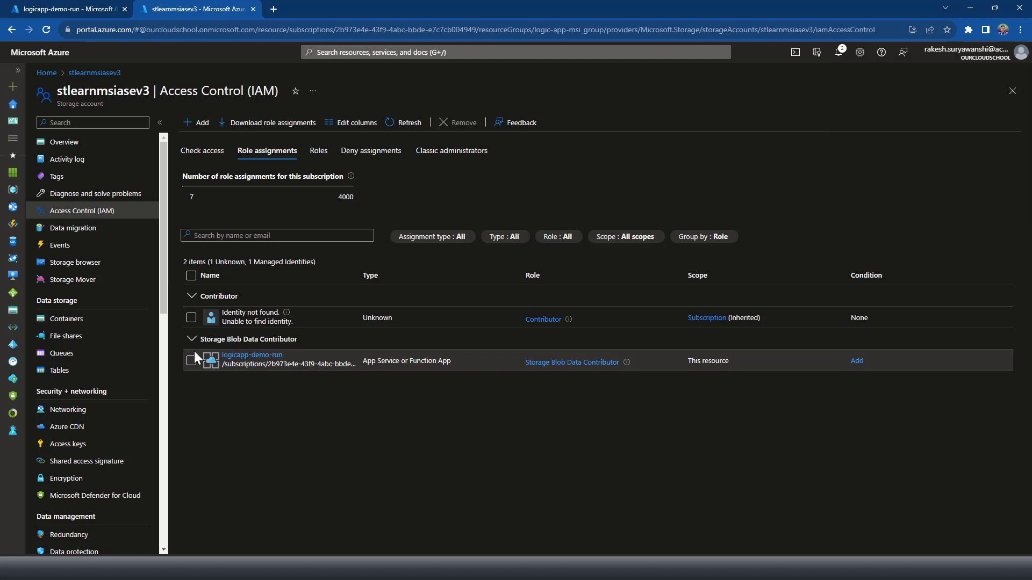
# Return to the logic app logicapp-demo-run and open its msi-blob-demo workflow in the designer
pyautogui.click(70, 8)
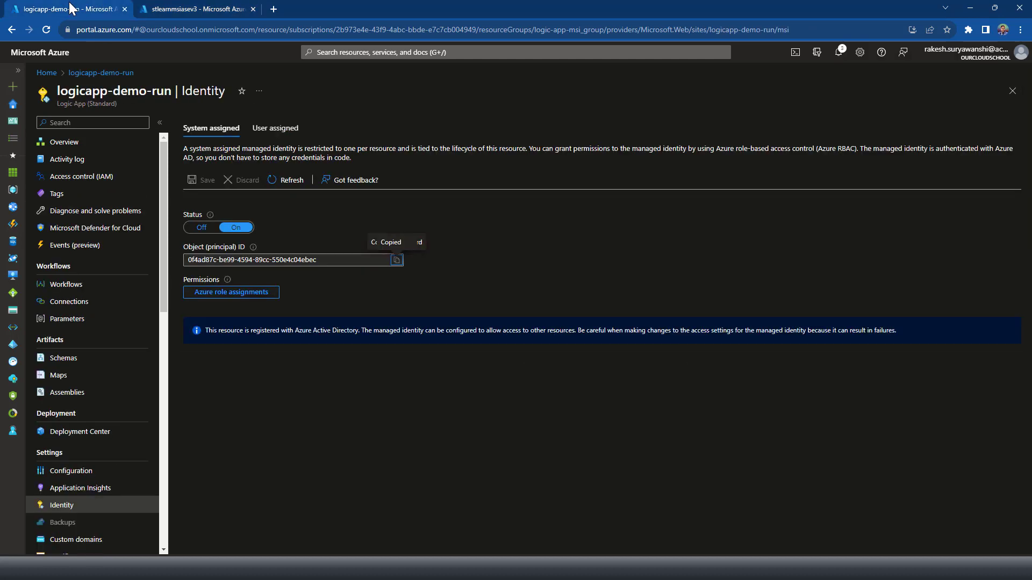
pyautogui.click(79, 290)
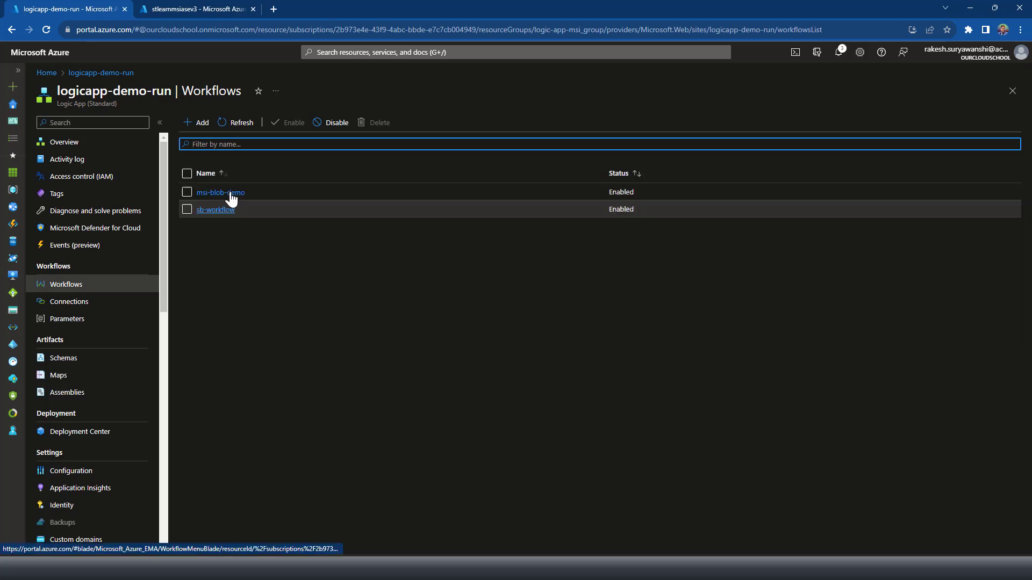
pyautogui.click(231, 193)
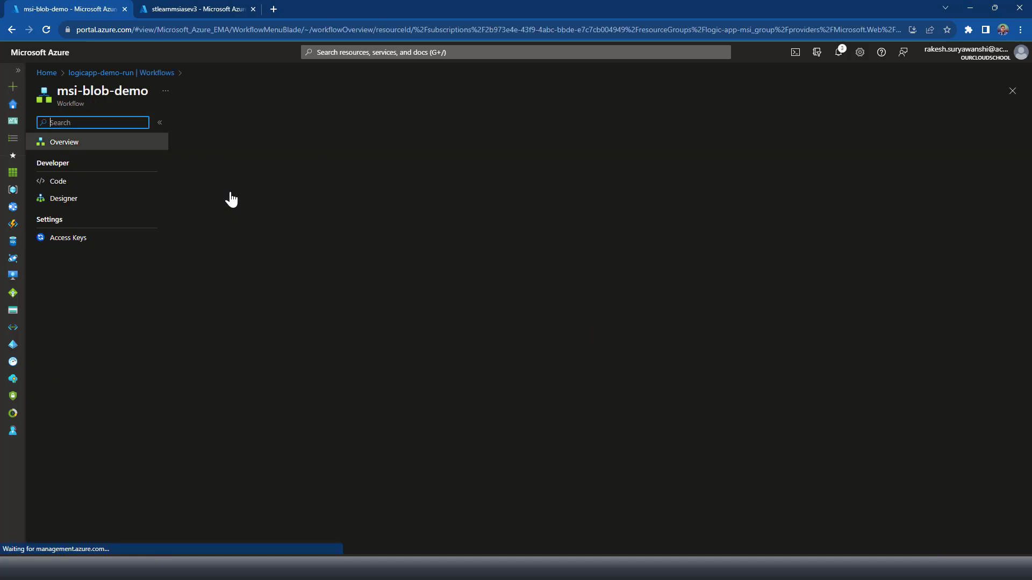
pyautogui.click(58, 199)
# Add the In-App Request trigger "When a HTTP request is received" to the workflow
pyautogui.click(715, 215)
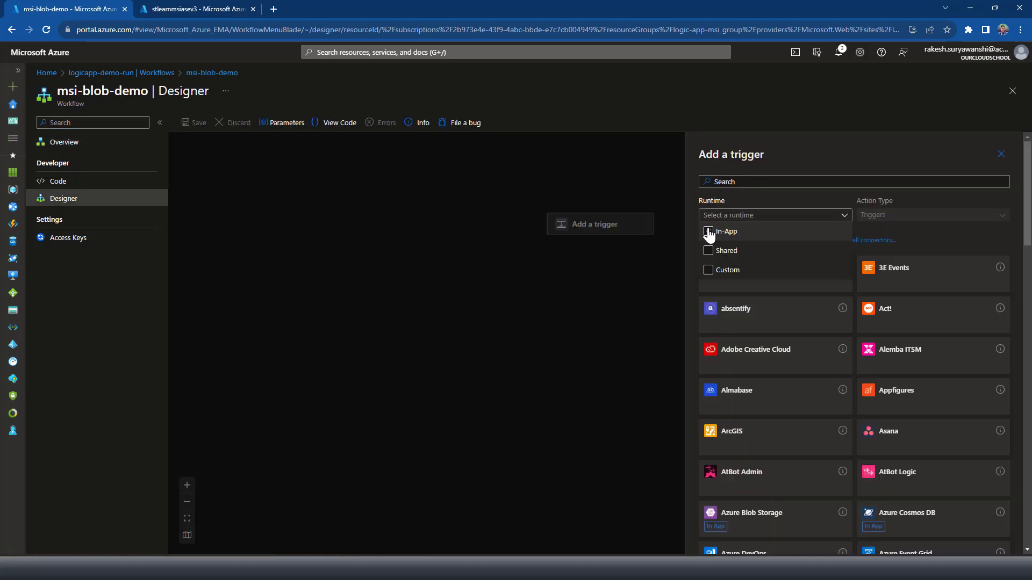
pyautogui.click(709, 232)
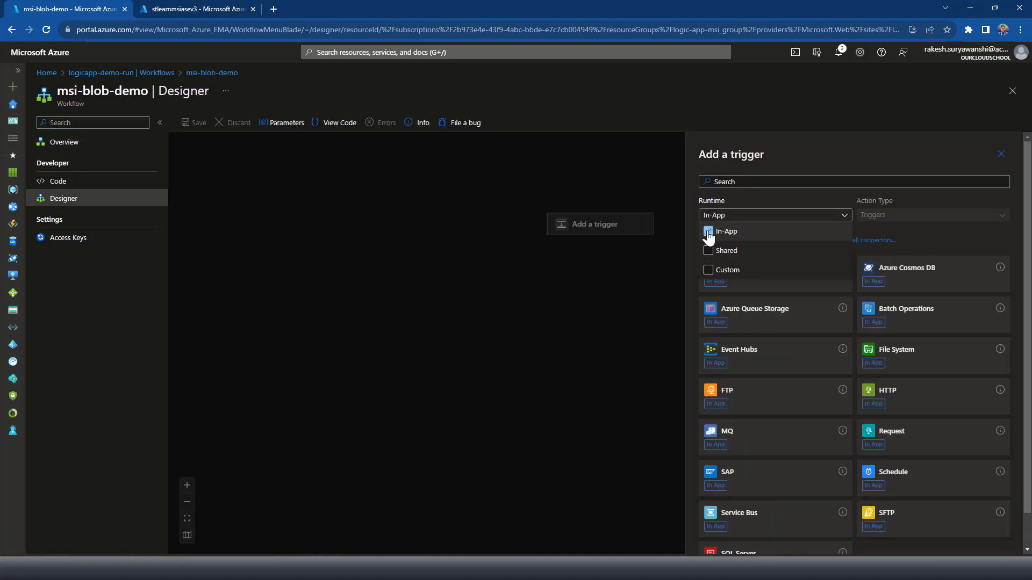
pyautogui.click(878, 233)
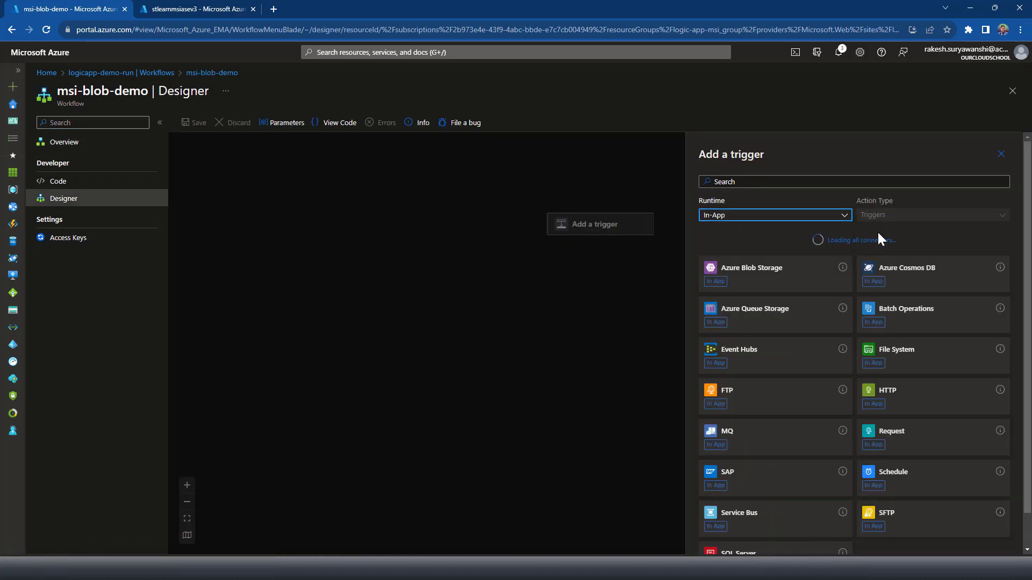
pyautogui.click(879, 451)
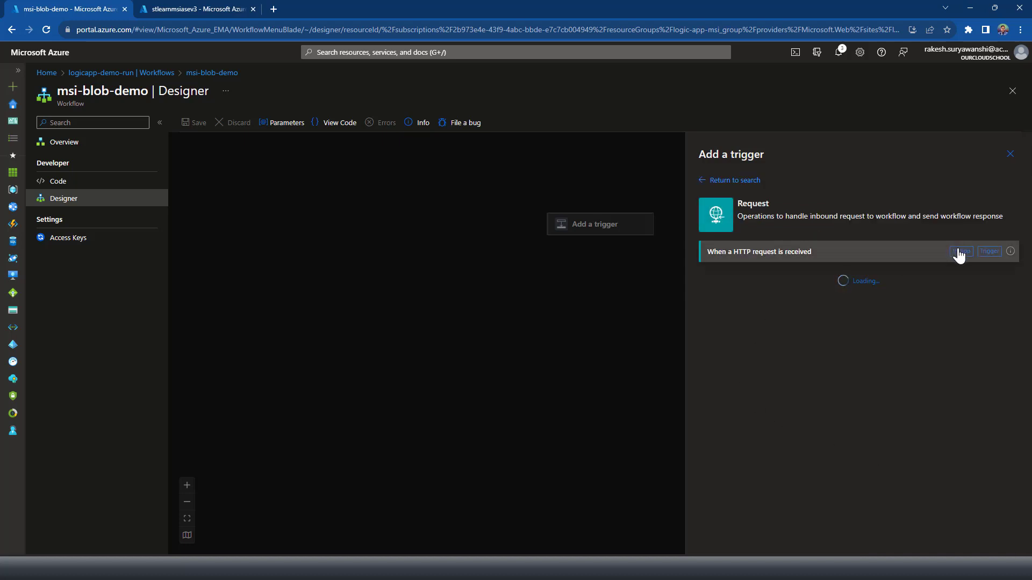
pyautogui.click(991, 259)
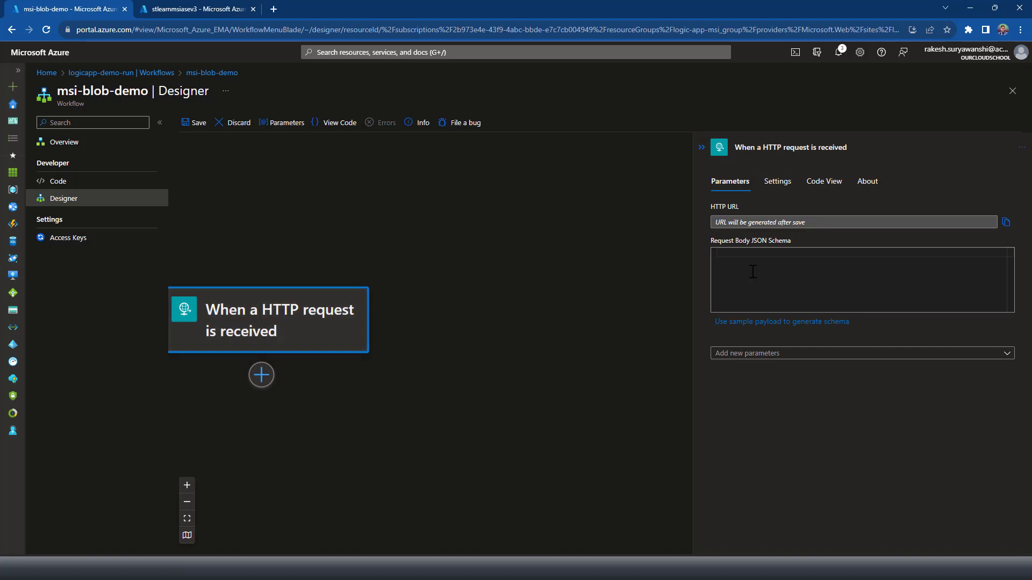
# Add the Method parameter to the HTTP request trigger and set it to GET
pyautogui.click(763, 359)
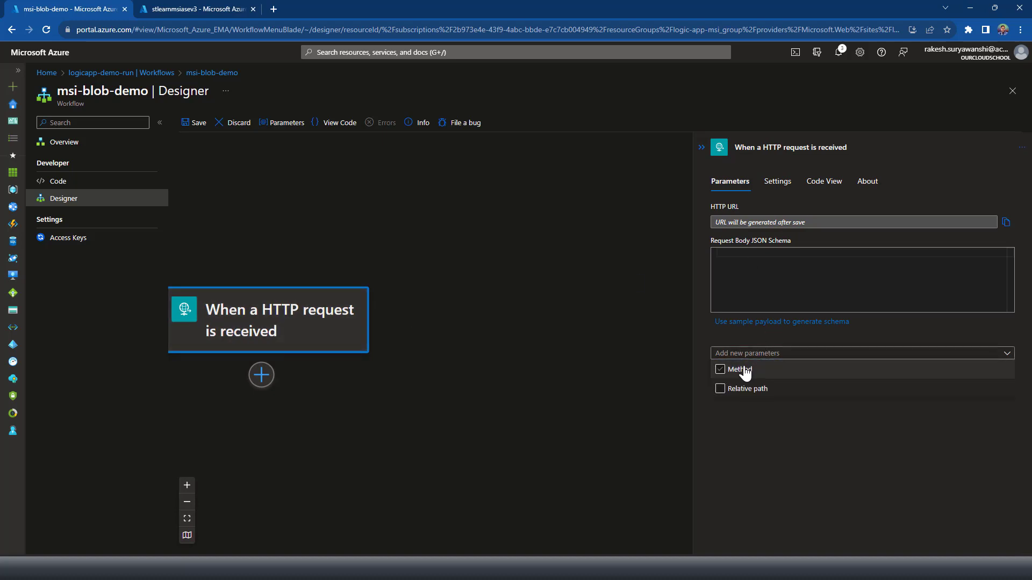
pyautogui.click(744, 368)
pyautogui.click(729, 415)
pyautogui.click(761, 357)
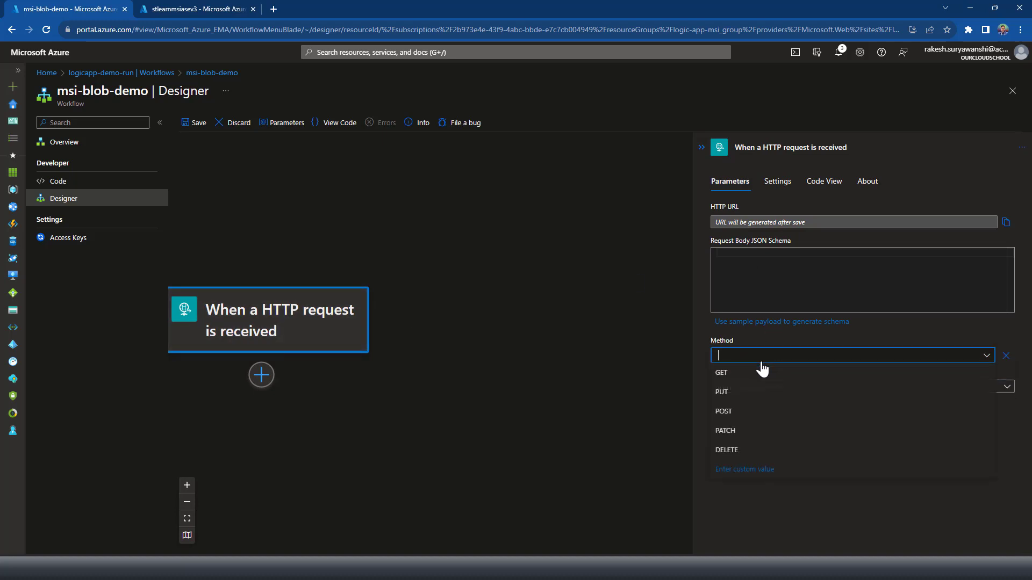
pyautogui.click(737, 376)
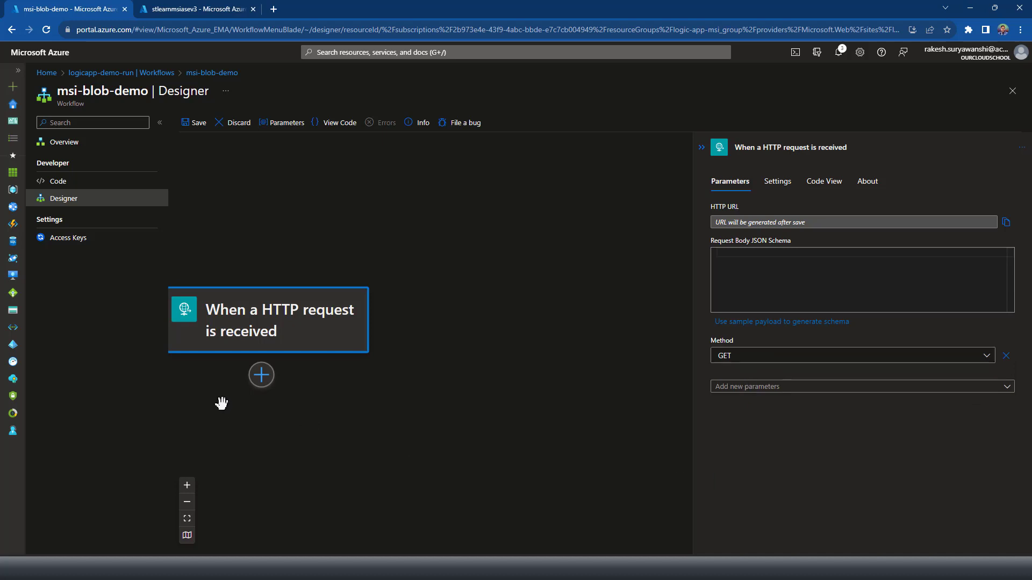
# Add the In-App Azure Blob Storage action "Read blob content" after the HTTP request trigger
pyautogui.moveTo(250, 254); pyautogui.dragTo(382, 226)
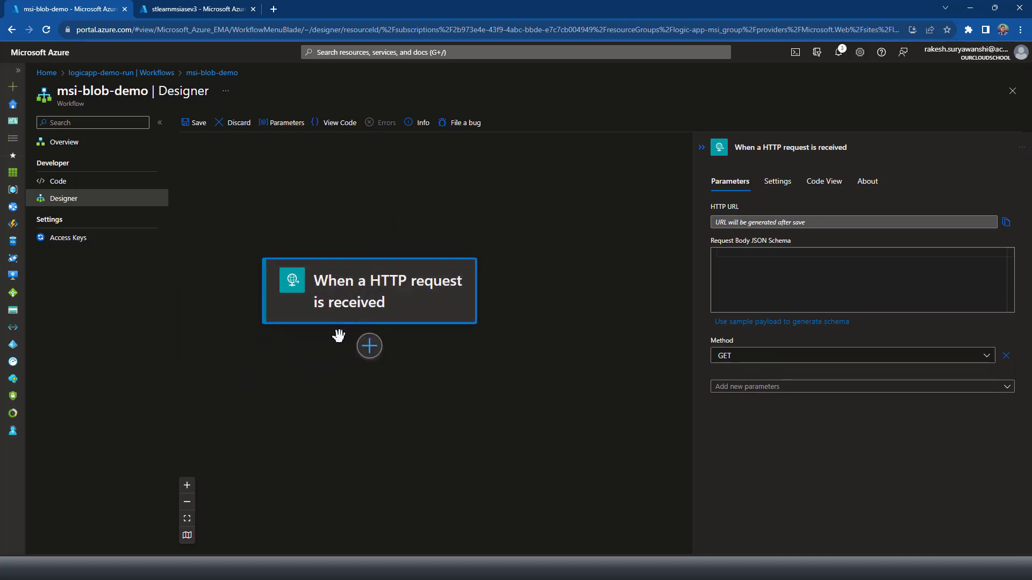
pyautogui.click(371, 374)
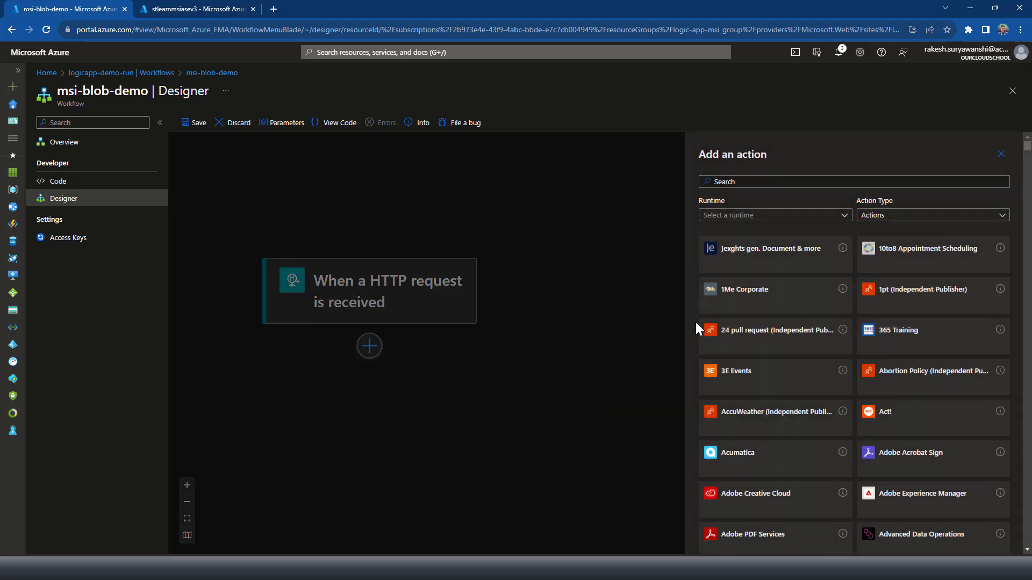
pyautogui.click(744, 216)
pyautogui.click(727, 231)
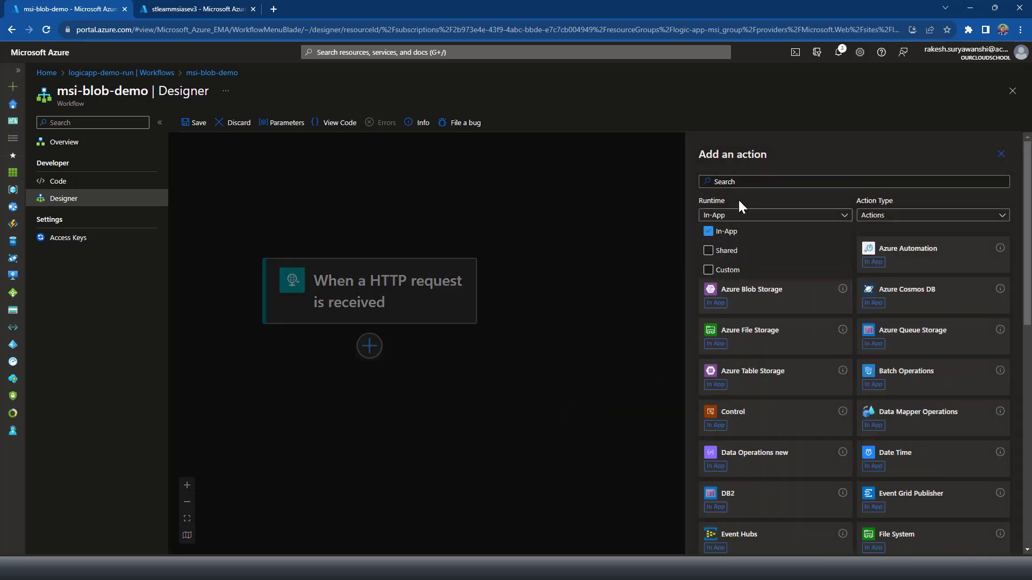
pyautogui.click(739, 201)
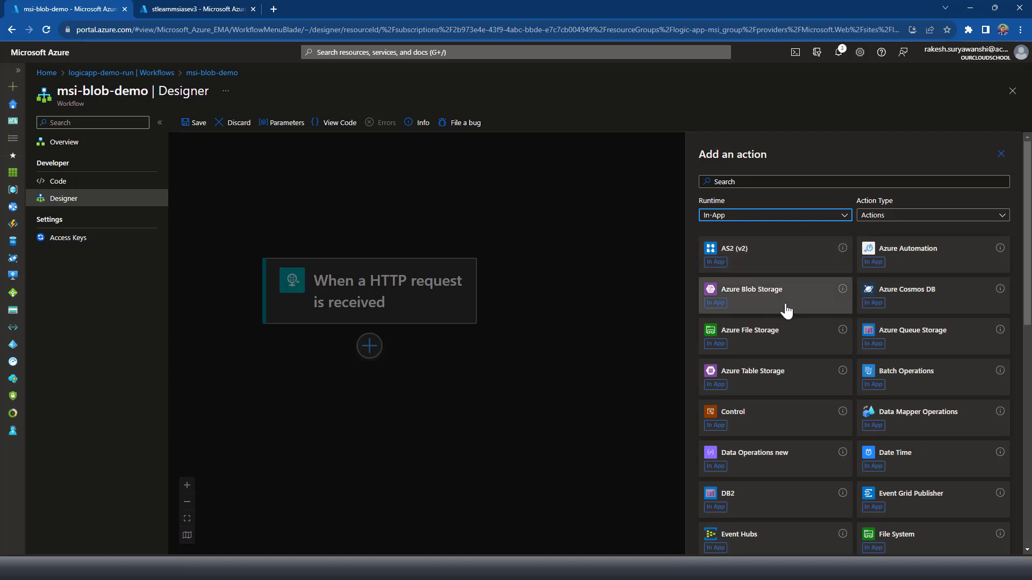
pyautogui.click(738, 308)
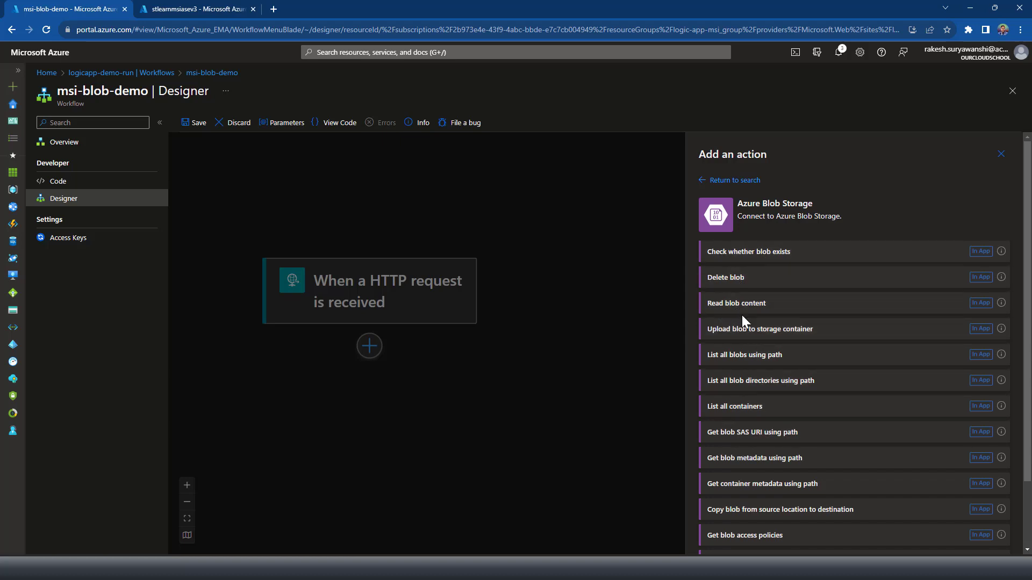
pyautogui.click(982, 310)
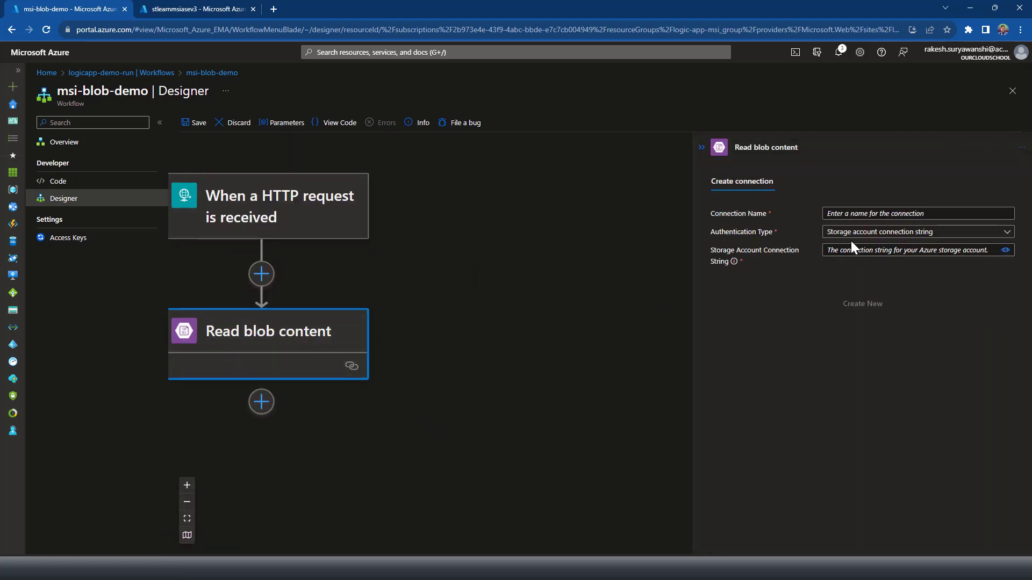
# Name the blob action's new connection storage-connection and set its authentication type to Managed identity
pyautogui.click(878, 211)
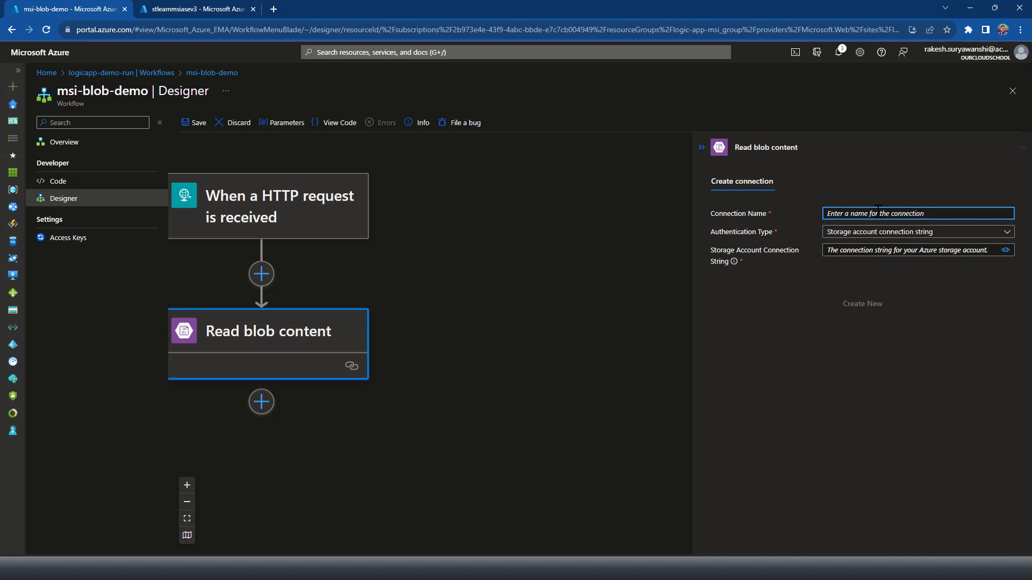
pyautogui.write('storage-connection')
pyautogui.click(876, 238)
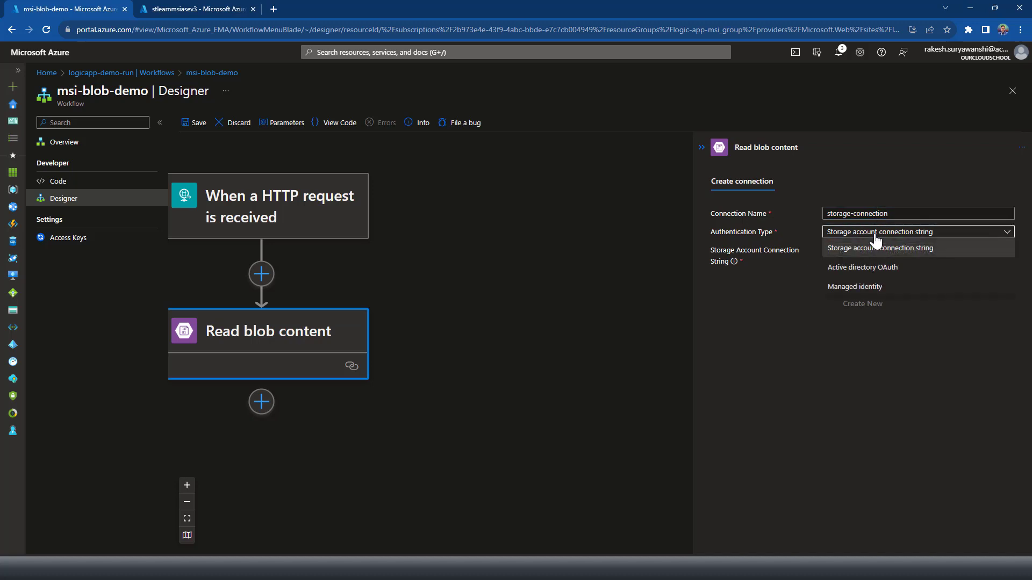
pyautogui.click(875, 238)
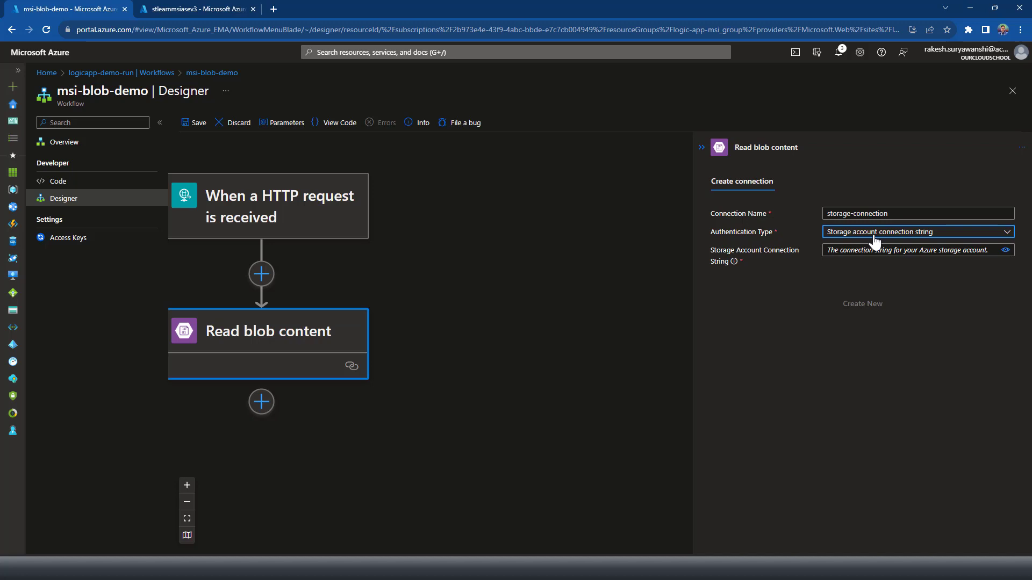
pyautogui.click(874, 236)
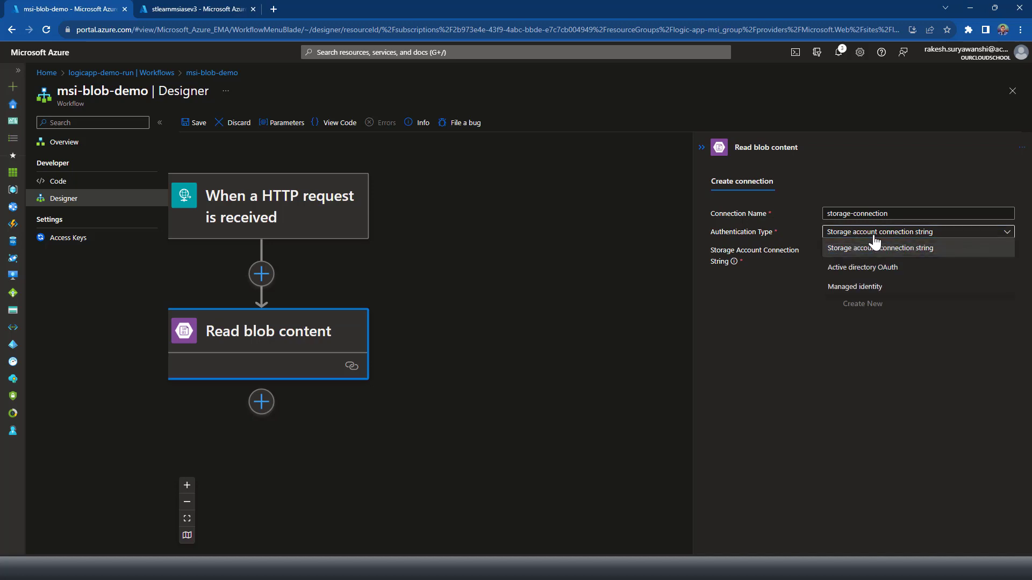
pyautogui.click(848, 288)
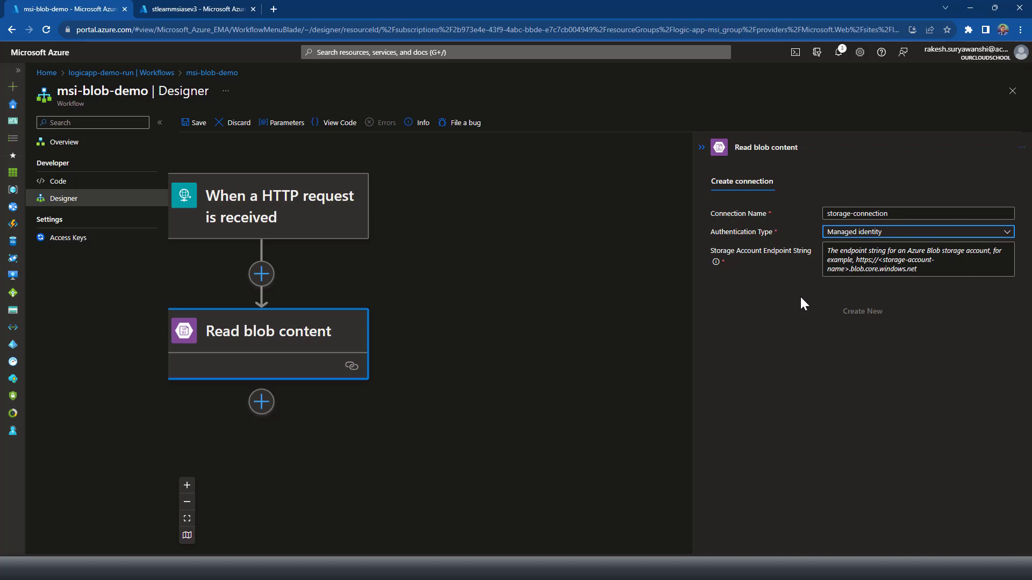
# Copy the primary blob service endpoint from the endpoints of storage account stlearnmsiasev3
pyautogui.click(158, 6)
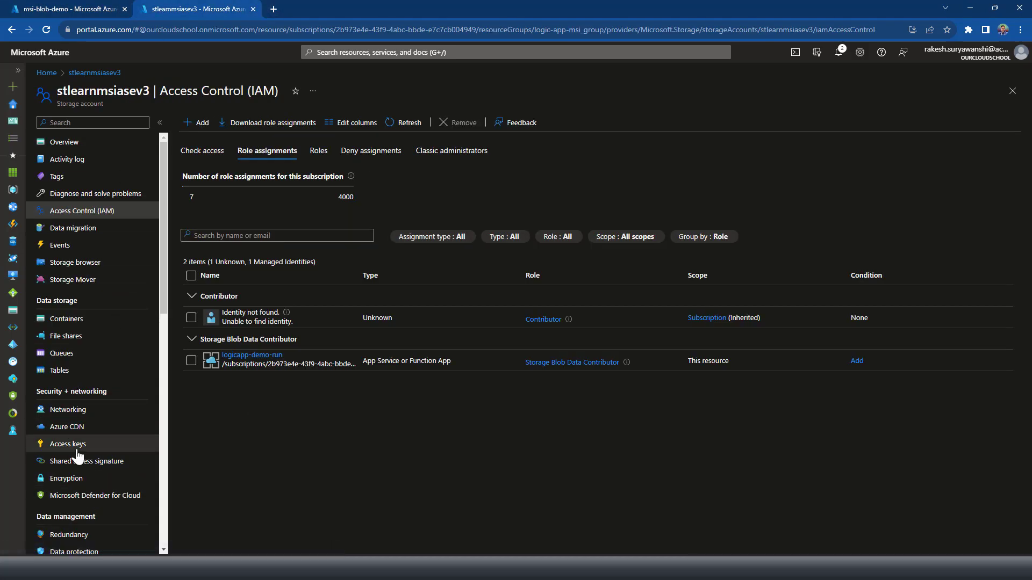
pyautogui.scroll(-1, 107, 450)
pyautogui.scroll(-5, 108, 450)
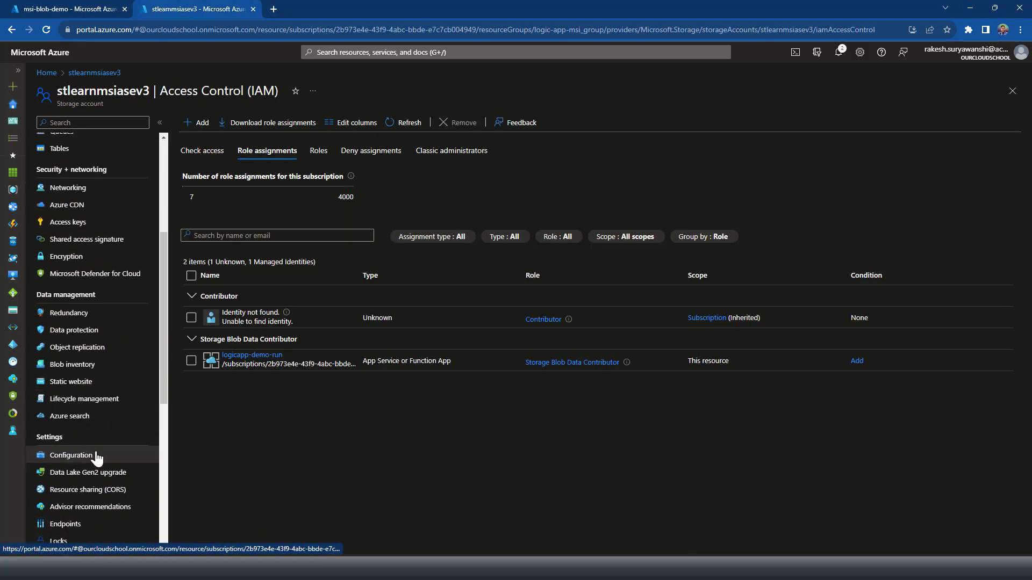
pyautogui.click(60, 477)
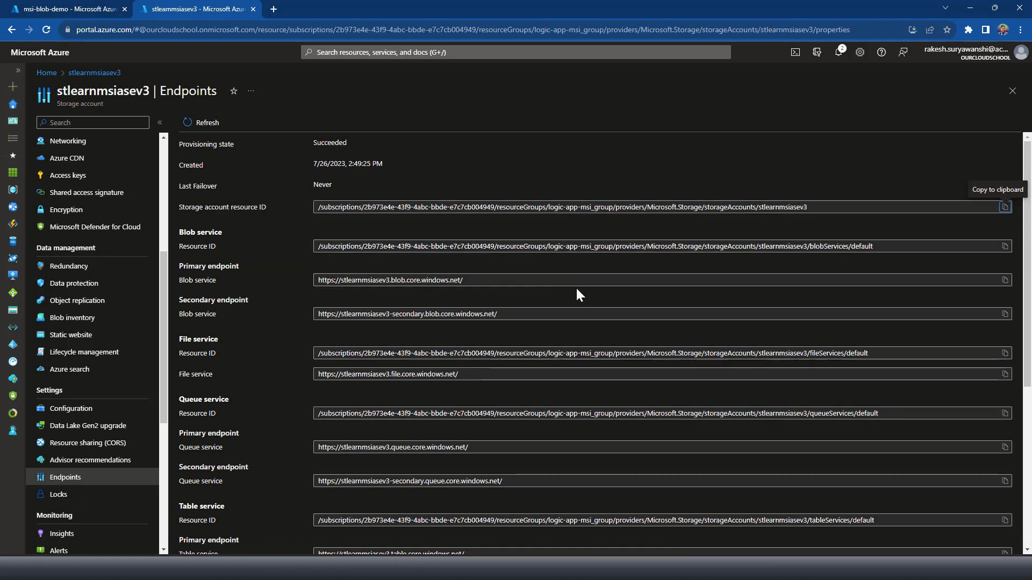
pyautogui.click(1005, 280)
pyautogui.click(72, 9)
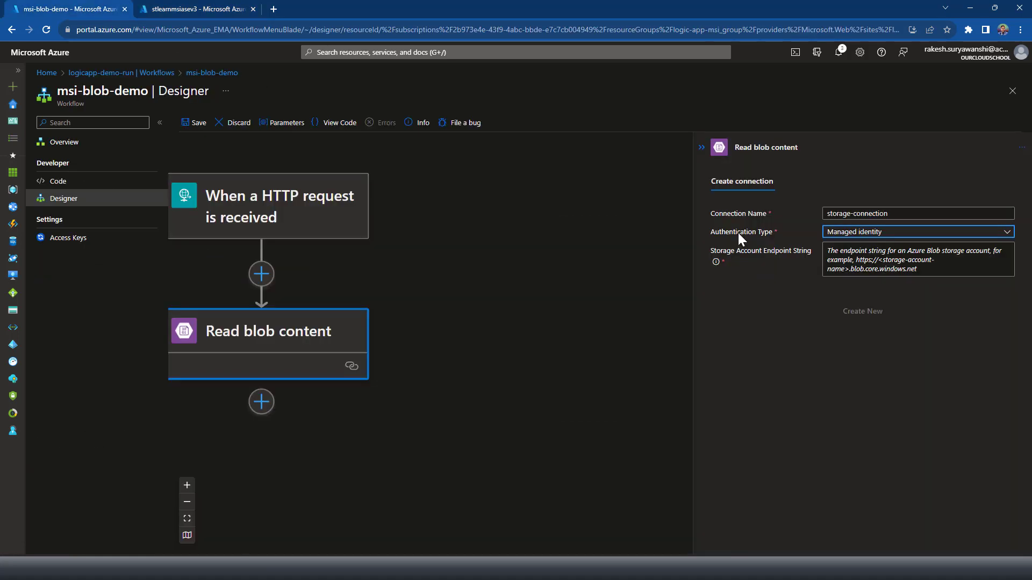
pyautogui.hotkey('ctrl', 'v')
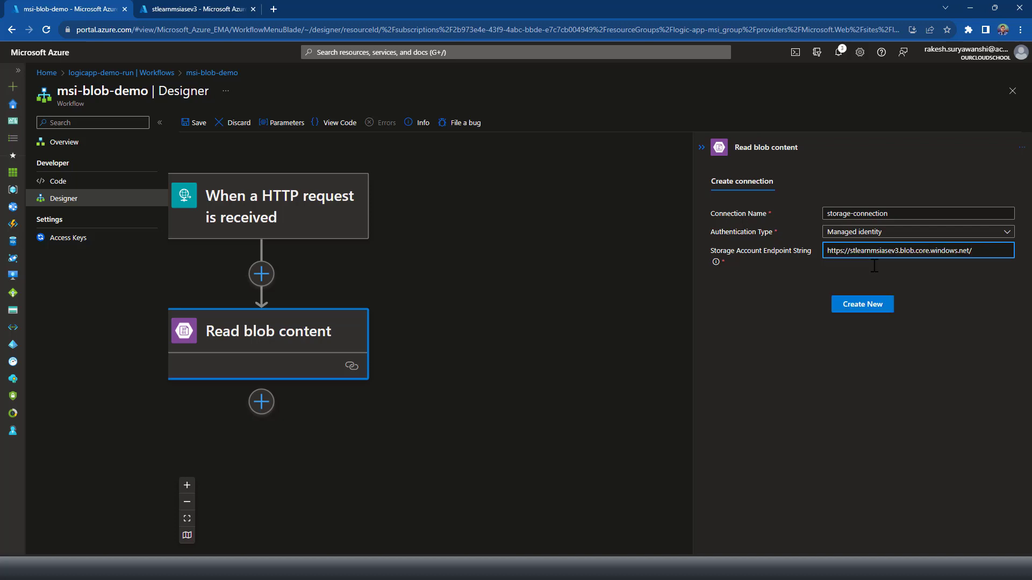
pyautogui.click(864, 307)
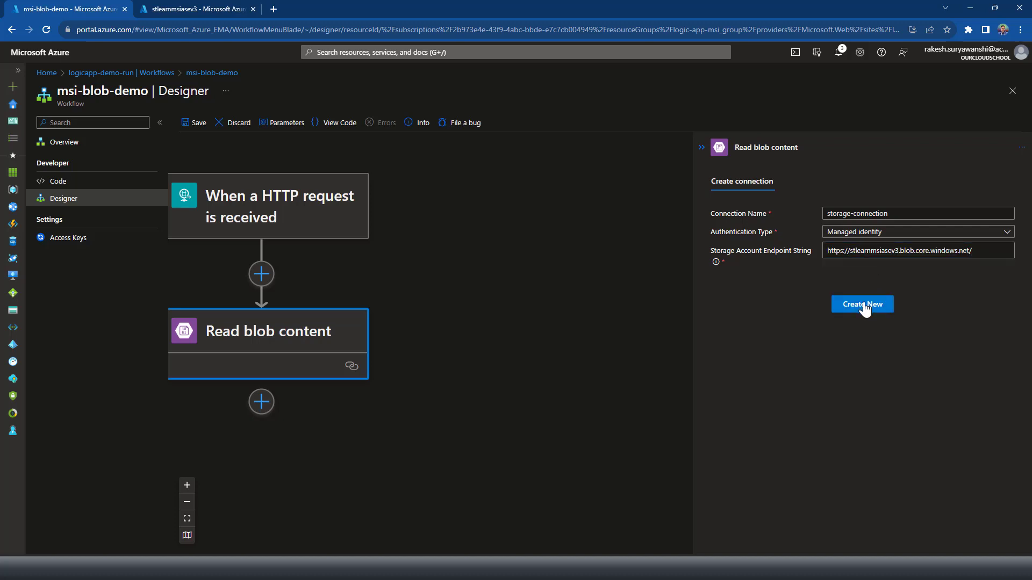
# Set the Read blob content action's container name to data and blob name to sample.json, and save the workflow
pyautogui.click(726, 223)
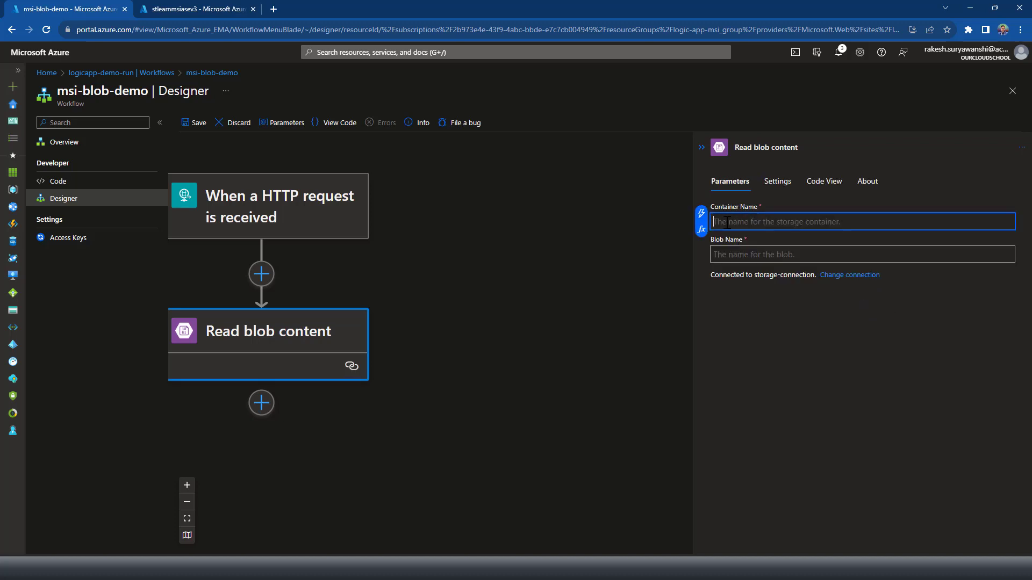
pyautogui.write('data')
pyautogui.click(728, 252)
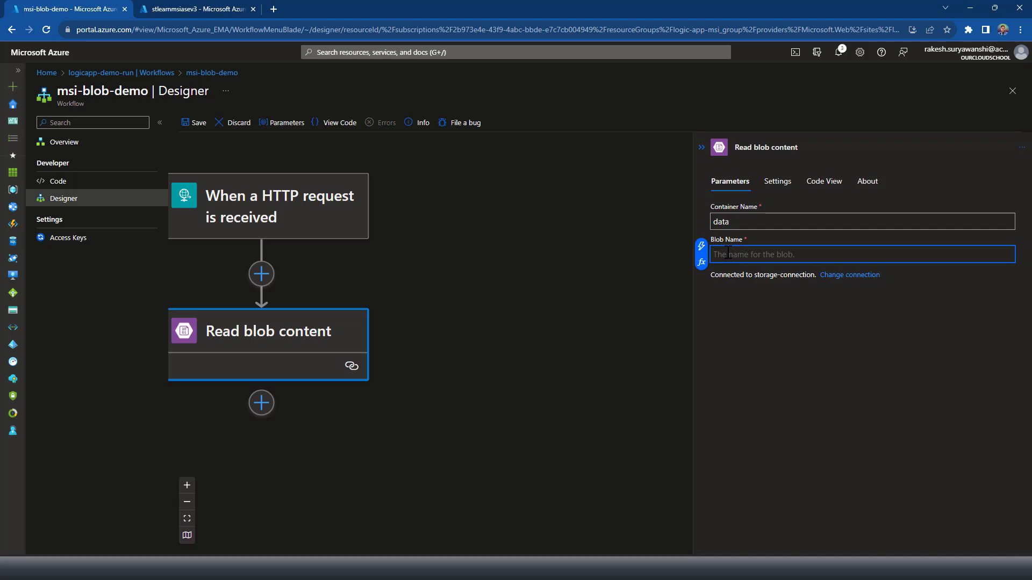
pyautogui.write('sample.json')
pyautogui.click(751, 354)
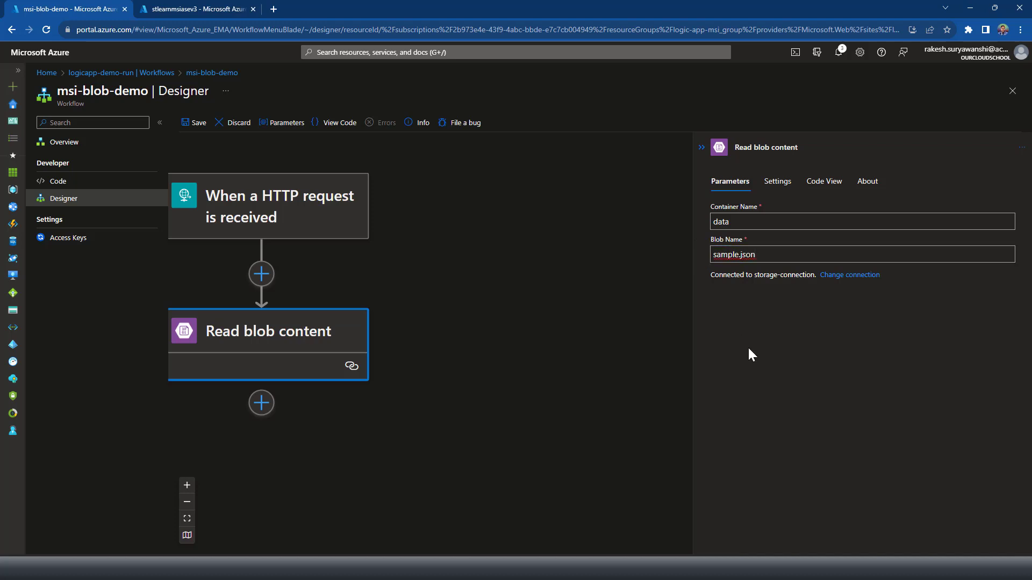
pyautogui.click(198, 125)
# Add a Response action after the Read blob content action in the msi-blob-demo workflow
pyautogui.click(262, 403)
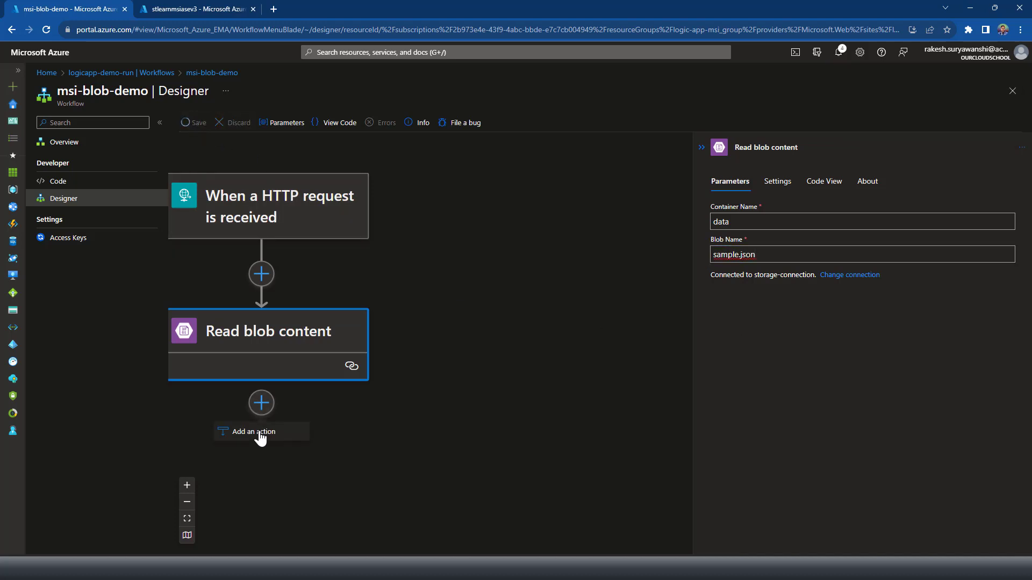
pyautogui.click(260, 433)
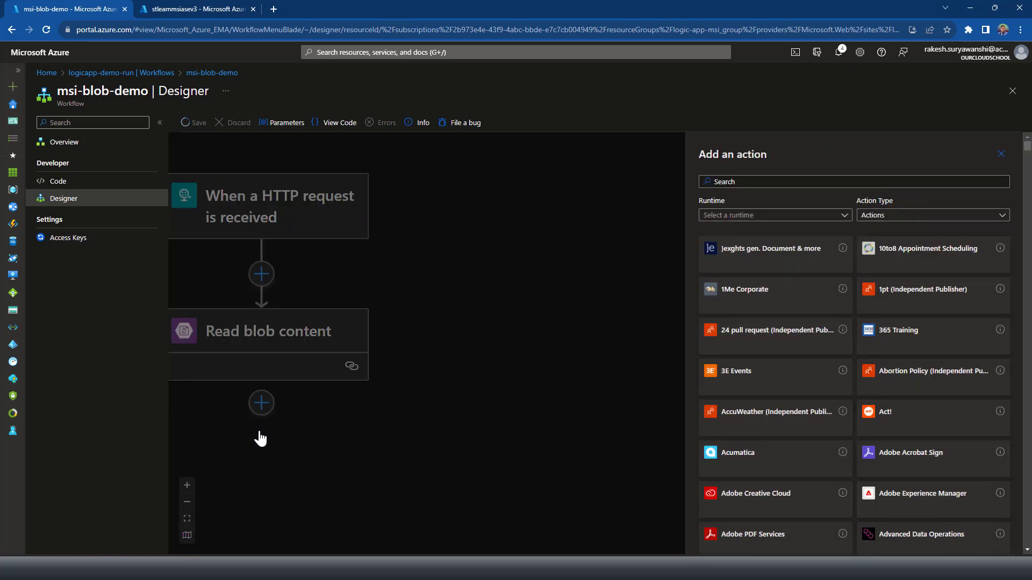
pyautogui.click(737, 214)
pyautogui.click(727, 233)
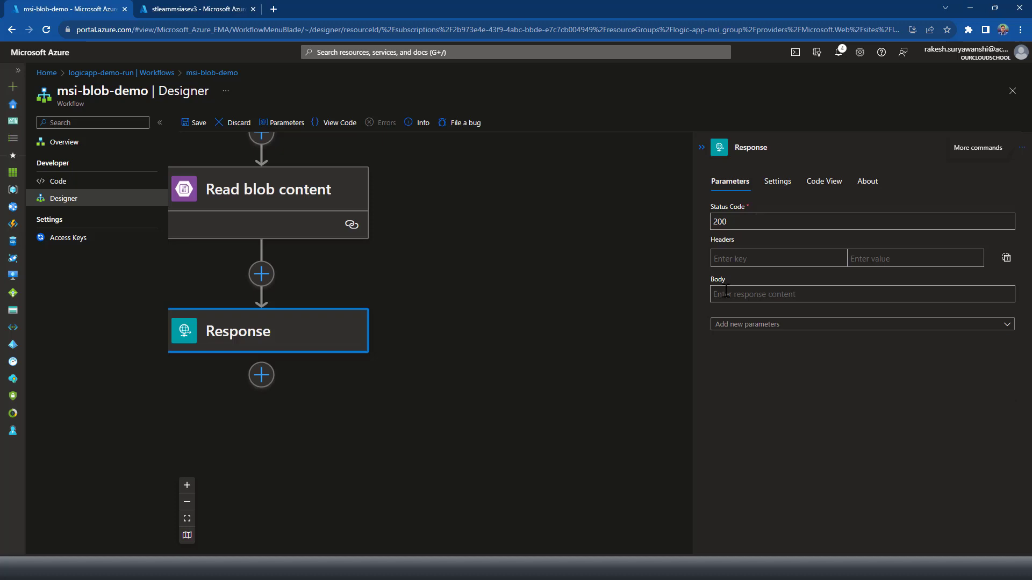
# Set the Response action's body to the dynamic value Response from read blob action Content and save the workflow
pyautogui.click(725, 291)
pyautogui.click(688, 290)
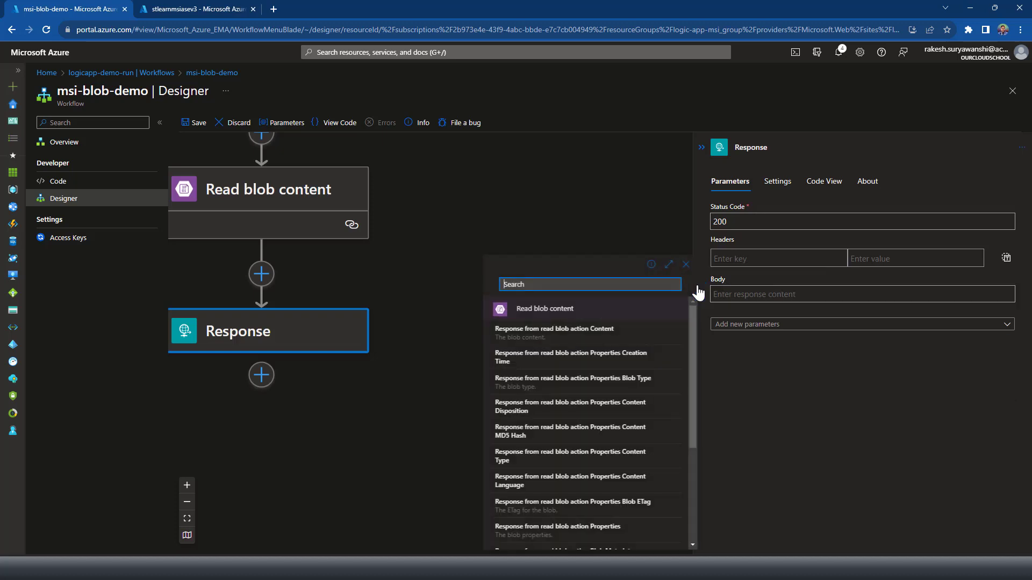
pyautogui.click(548, 333)
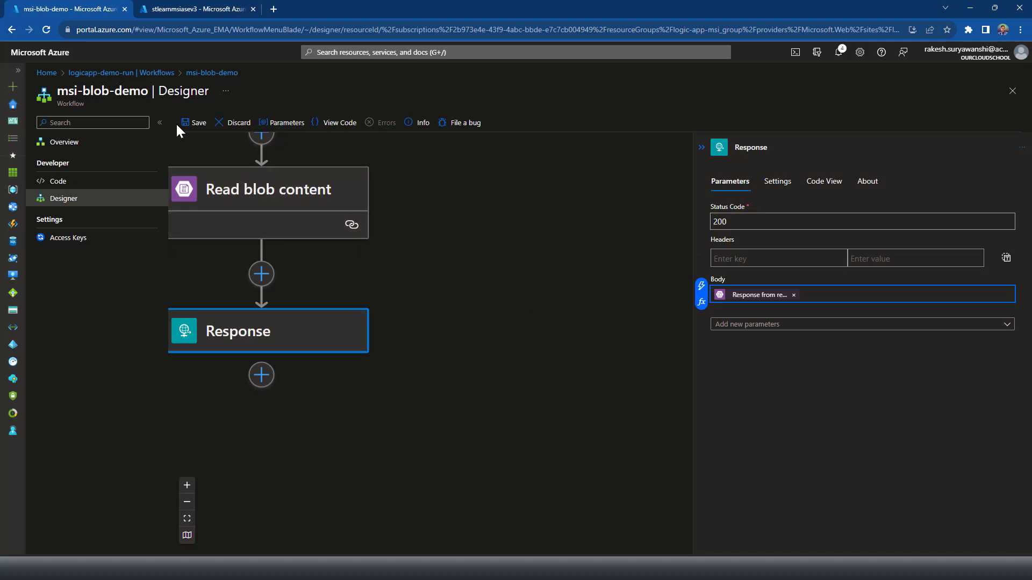
pyautogui.click(194, 122)
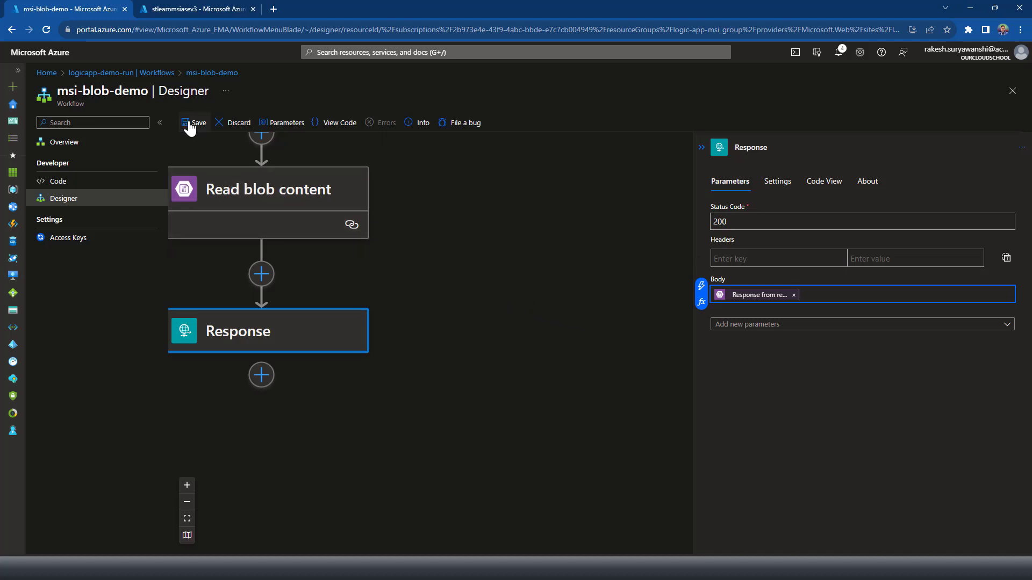
# Show the run history of msi-blob-demo and run the workflow's trigger
pyautogui.click(104, 148)
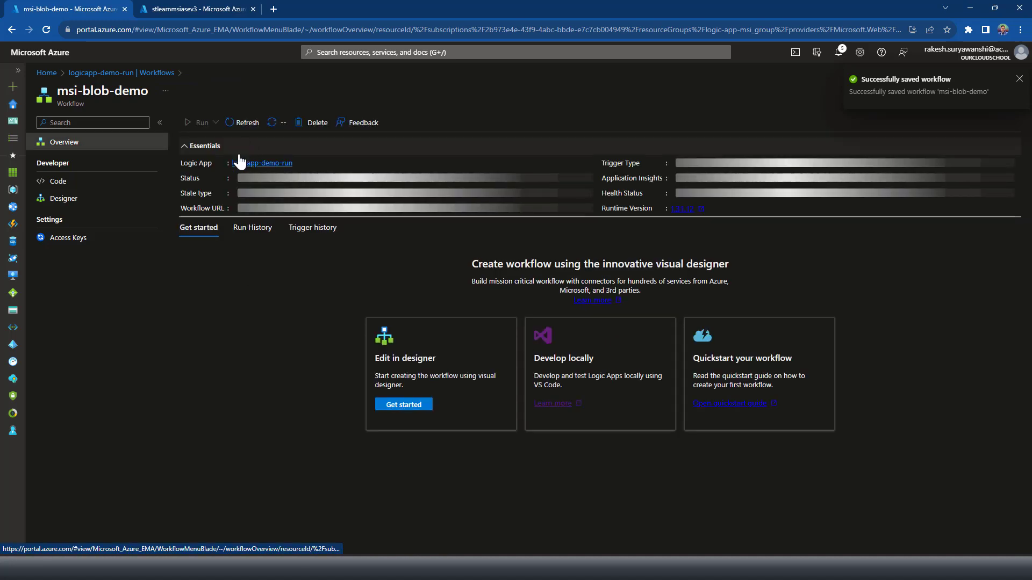
pyautogui.click(248, 231)
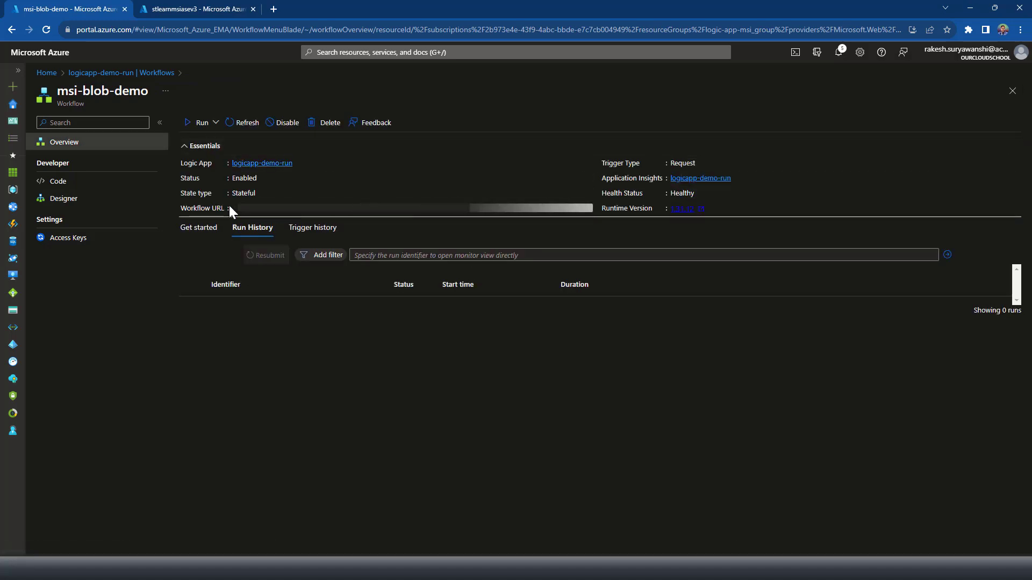
pyautogui.click(206, 130)
pyautogui.click(195, 143)
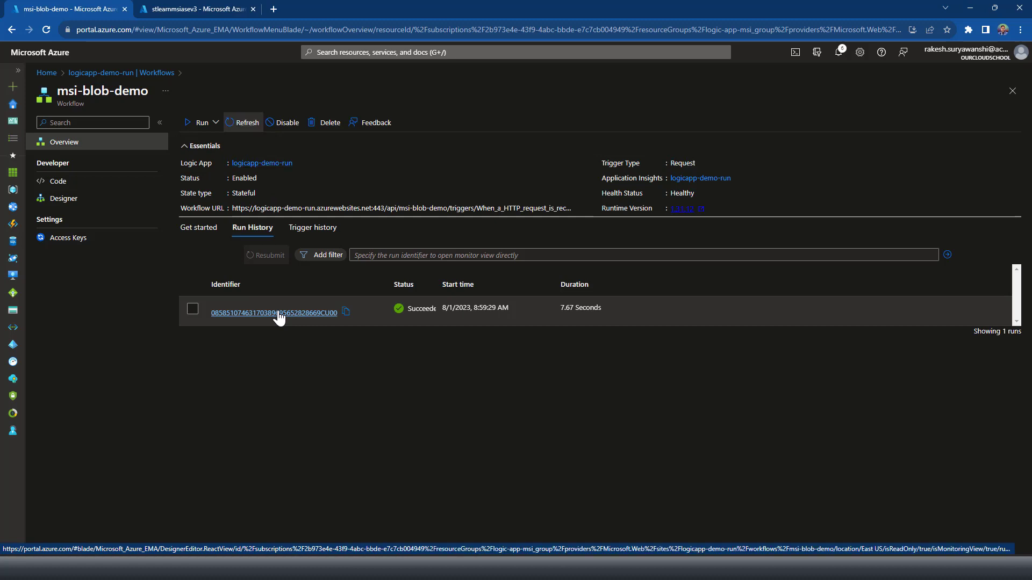
# Examine the latest run's HTTP trigger and the Read blob content action's input parameters and output body, and close the run details
pyautogui.click(279, 314)
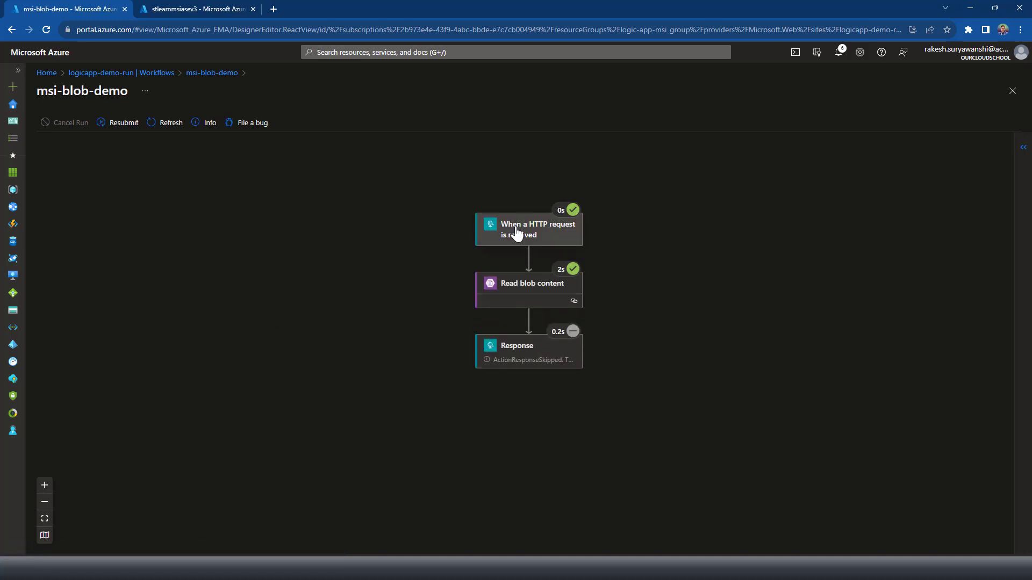
pyautogui.click(516, 232)
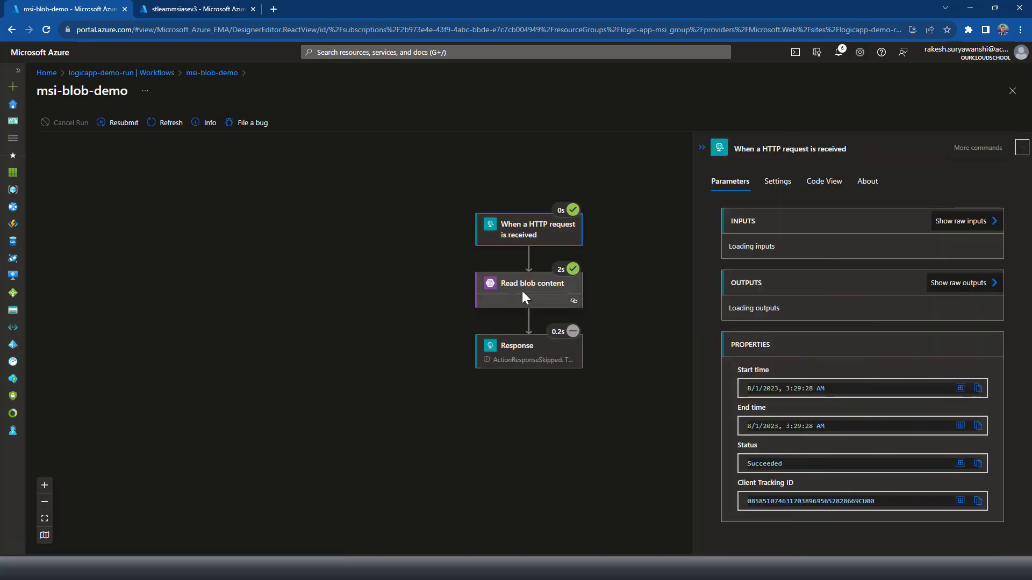
pyautogui.click(523, 298)
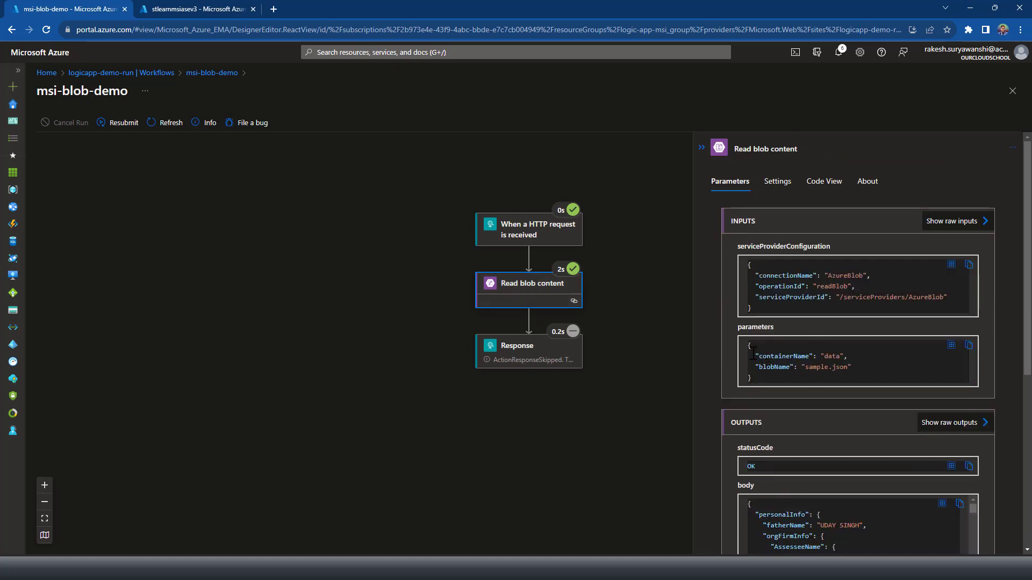
pyautogui.moveTo(754, 354); pyautogui.dragTo(836, 367)
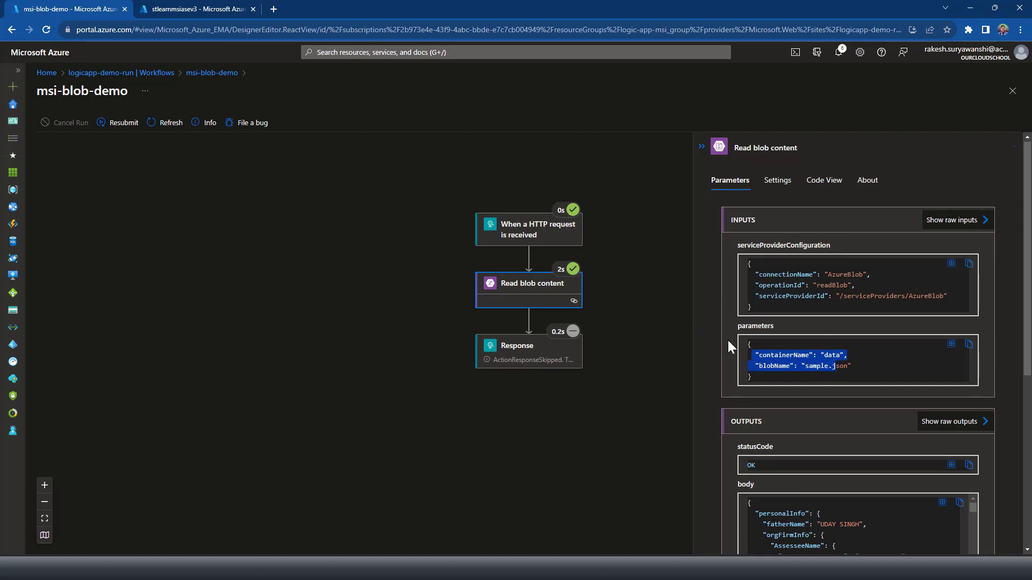
pyautogui.scroll(-2, 728, 340)
pyautogui.click(805, 428)
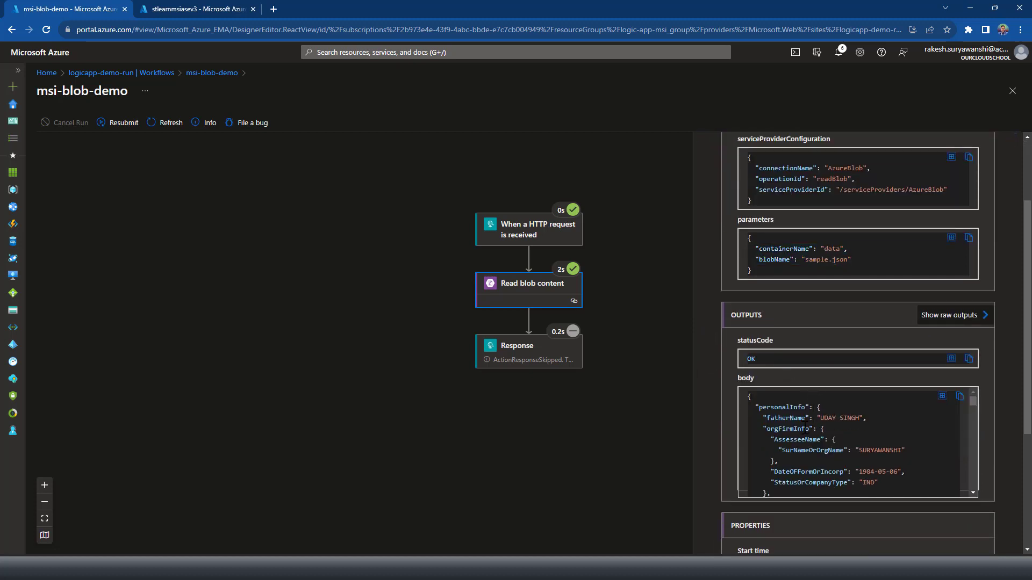
pyautogui.scroll(-10, 787, 412)
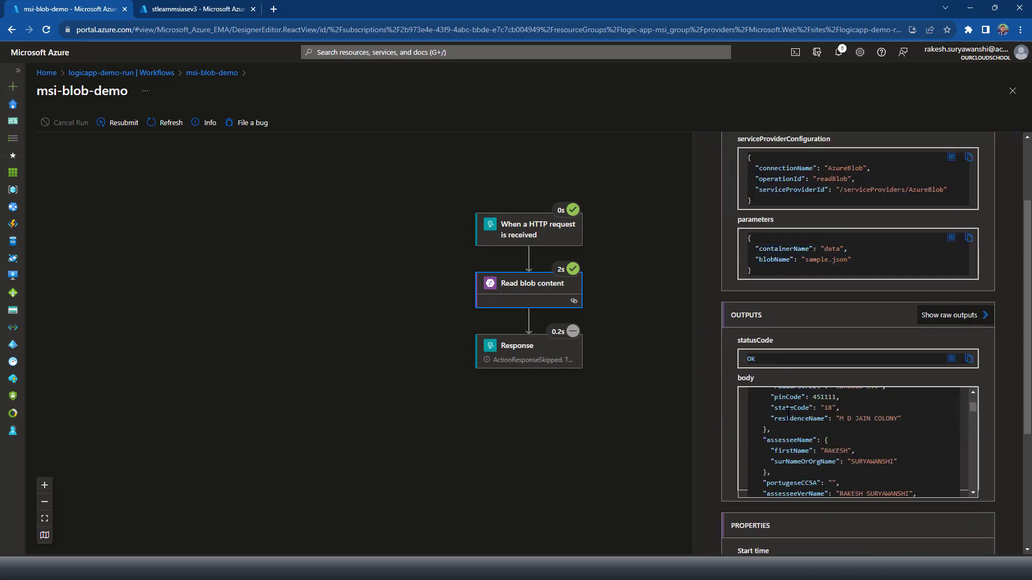
pyautogui.scroll(-5, 788, 415)
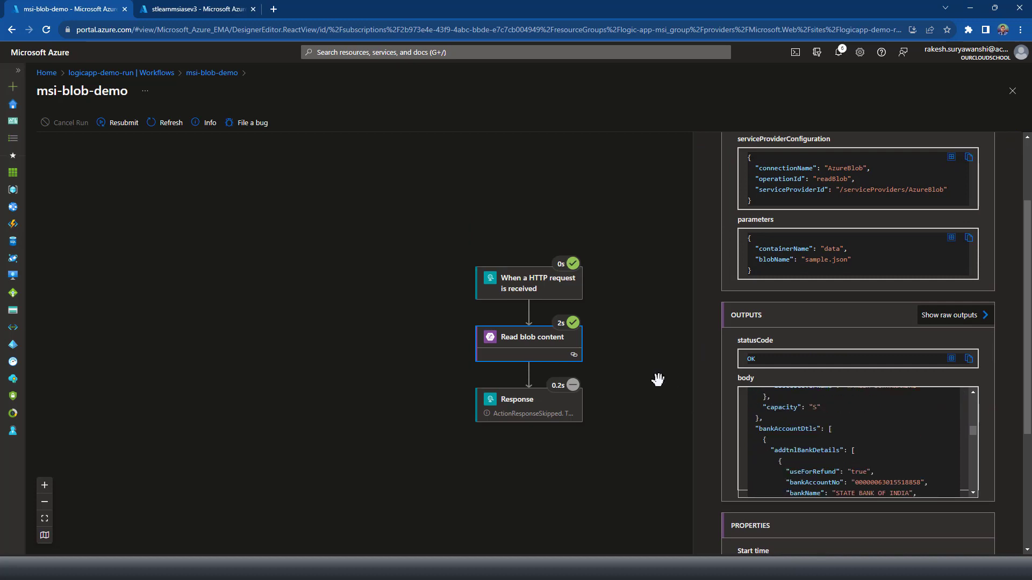
pyautogui.click(1013, 90)
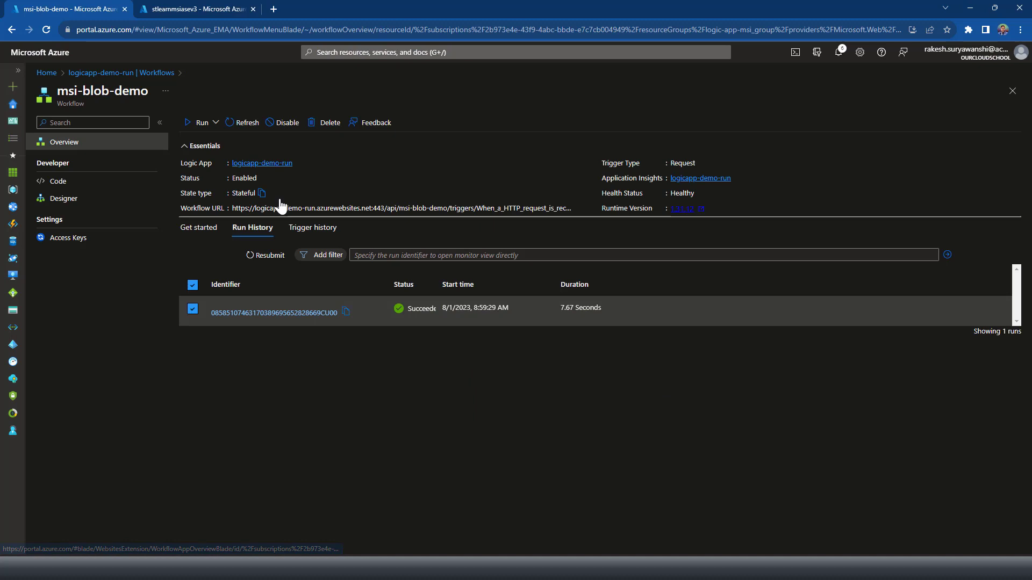
# View the connections of logicapp-demo-run as JSON and examine the managedApiConnections and serviceProviderConnections entries
pyautogui.click(108, 73)
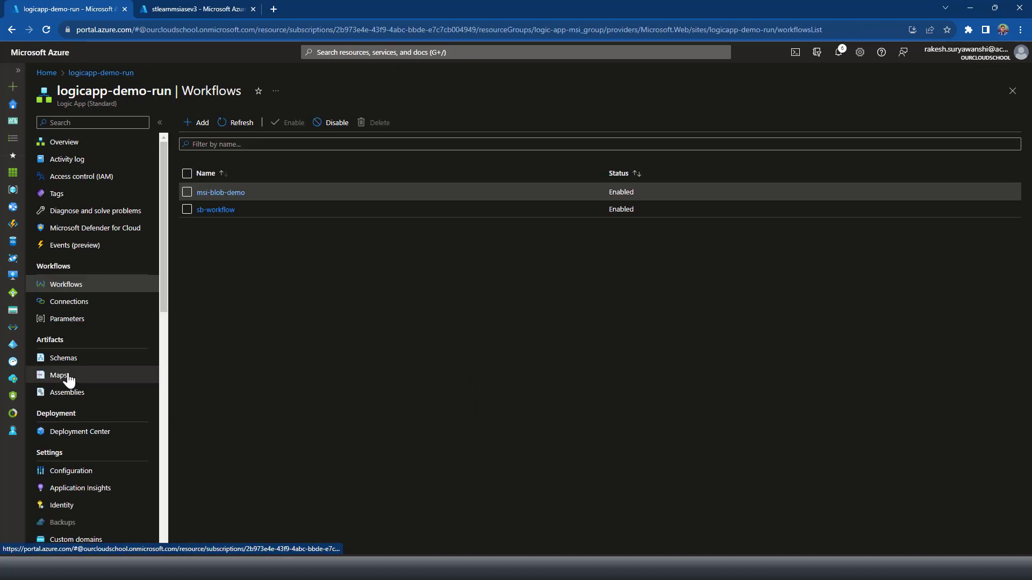
pyautogui.click(80, 308)
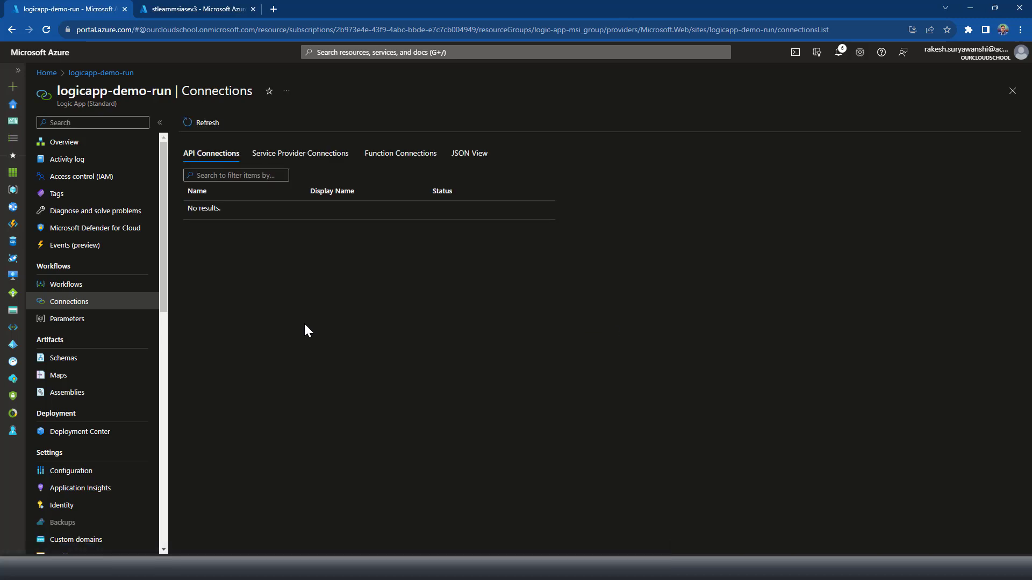
pyautogui.click(468, 155)
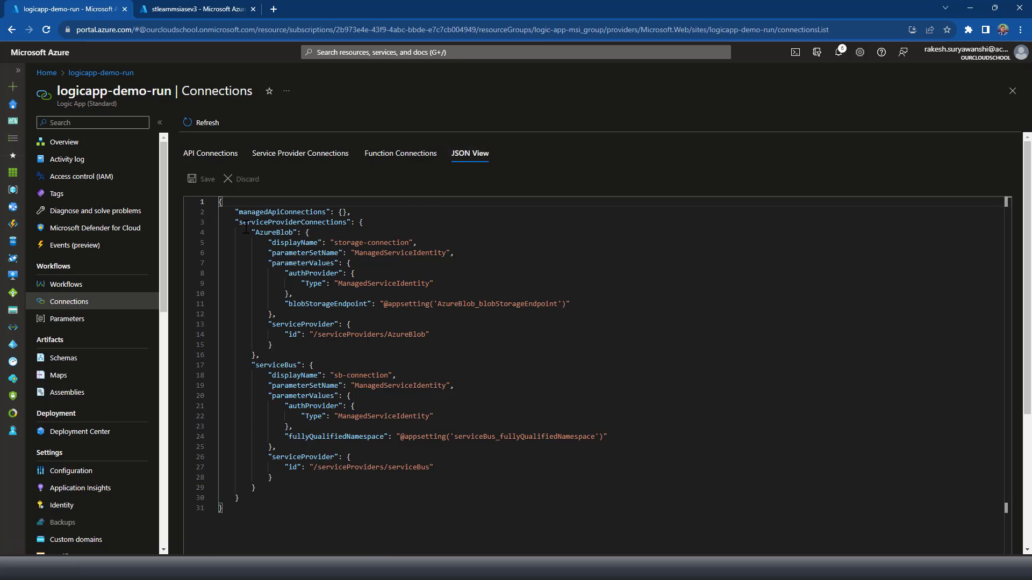
pyautogui.moveTo(232, 212); pyautogui.dragTo(350, 213)
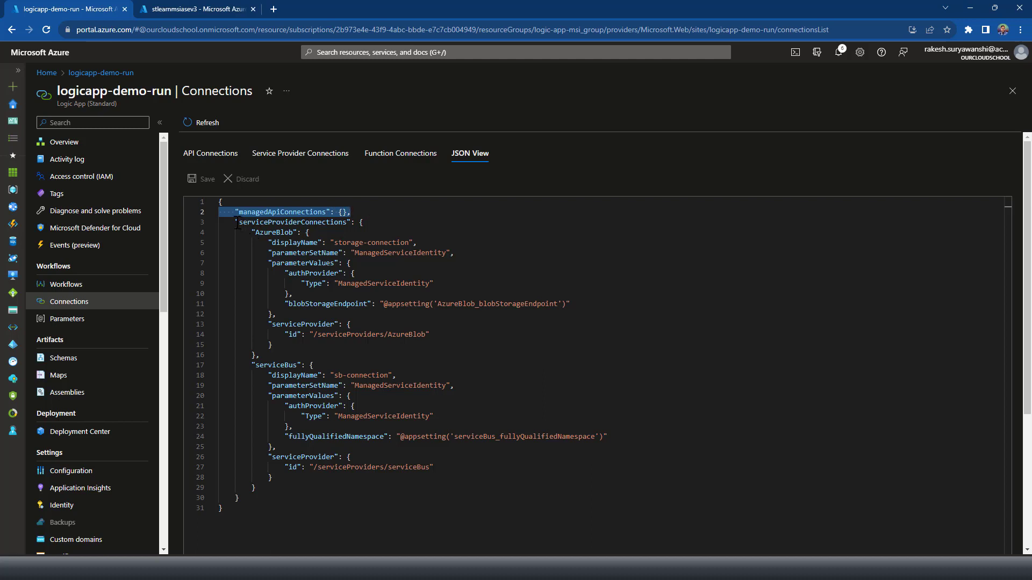
pyautogui.moveTo(235, 222); pyautogui.dragTo(359, 222)
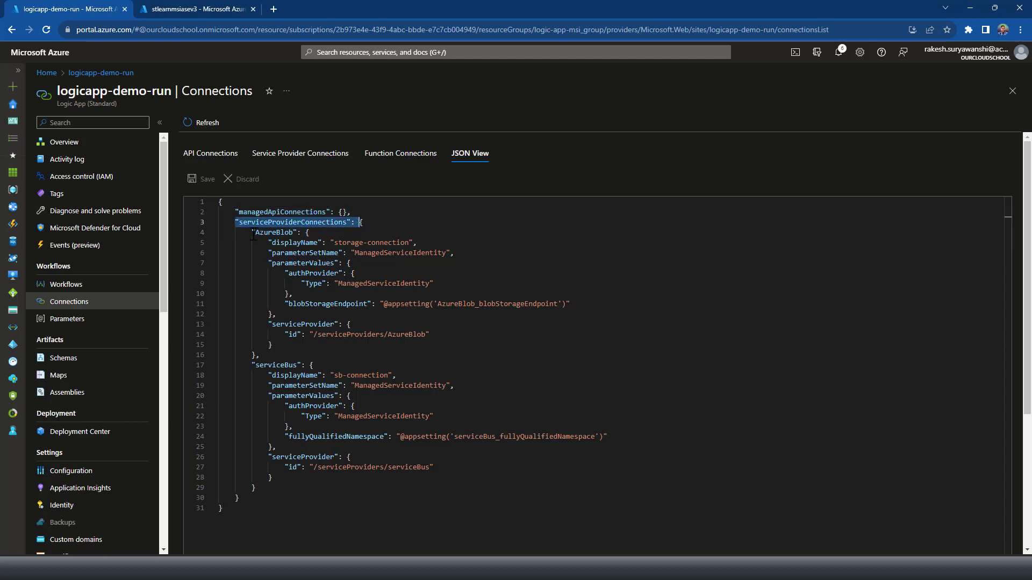
# Examine the AzureBlob connection's display name, parameter set name and the app setting referenced by blobStorageEndpoint
pyautogui.moveTo(252, 232); pyautogui.dragTo(272, 355)
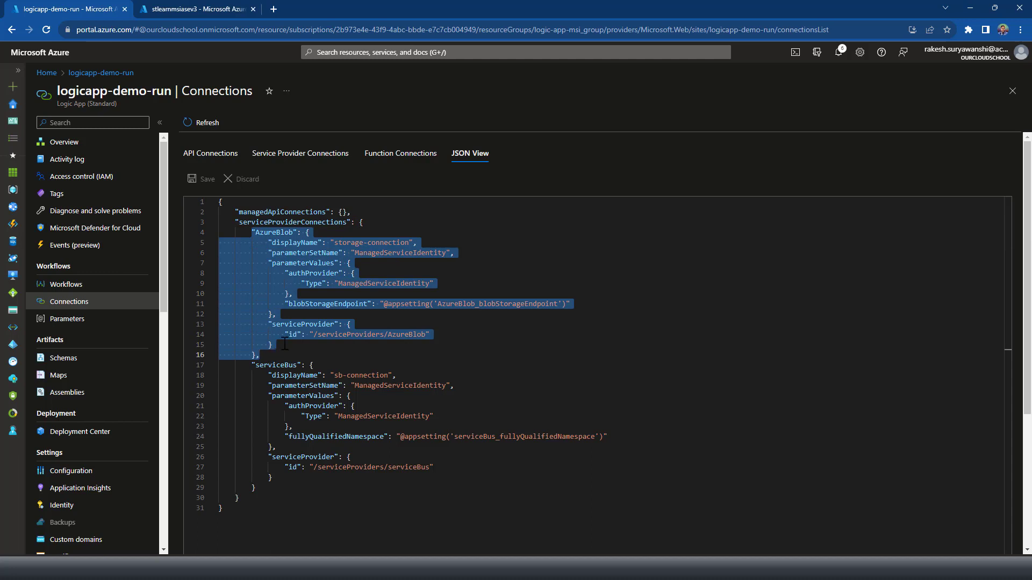
pyautogui.doubleClick(266, 232)
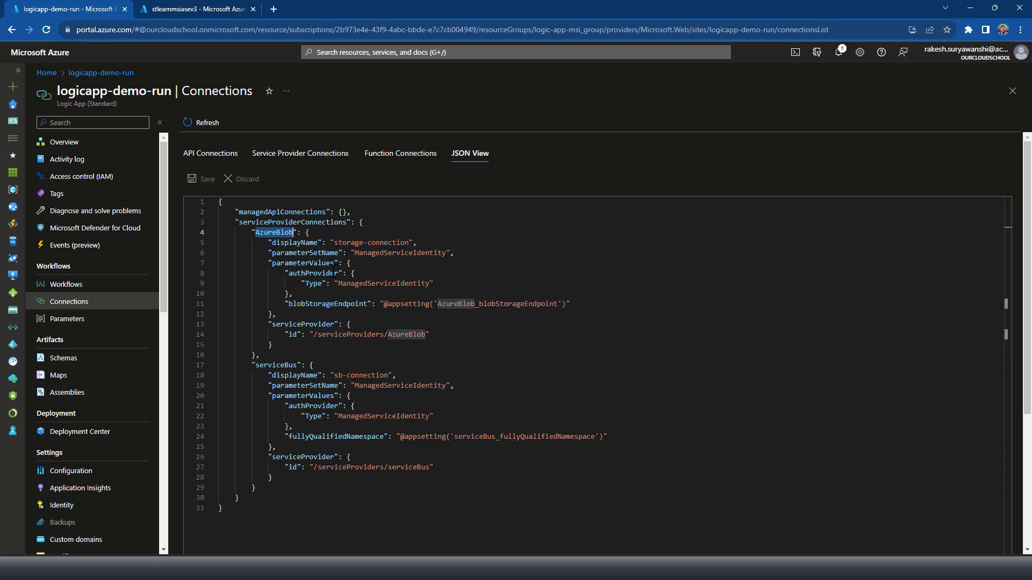
pyautogui.click(269, 243)
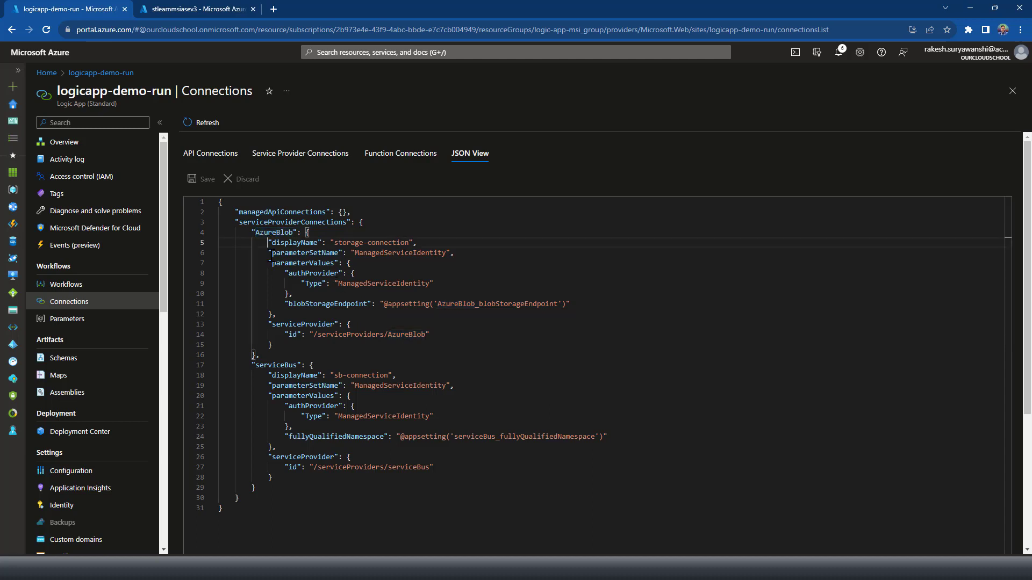
pyautogui.moveTo(268, 253); pyautogui.dragTo(494, 257)
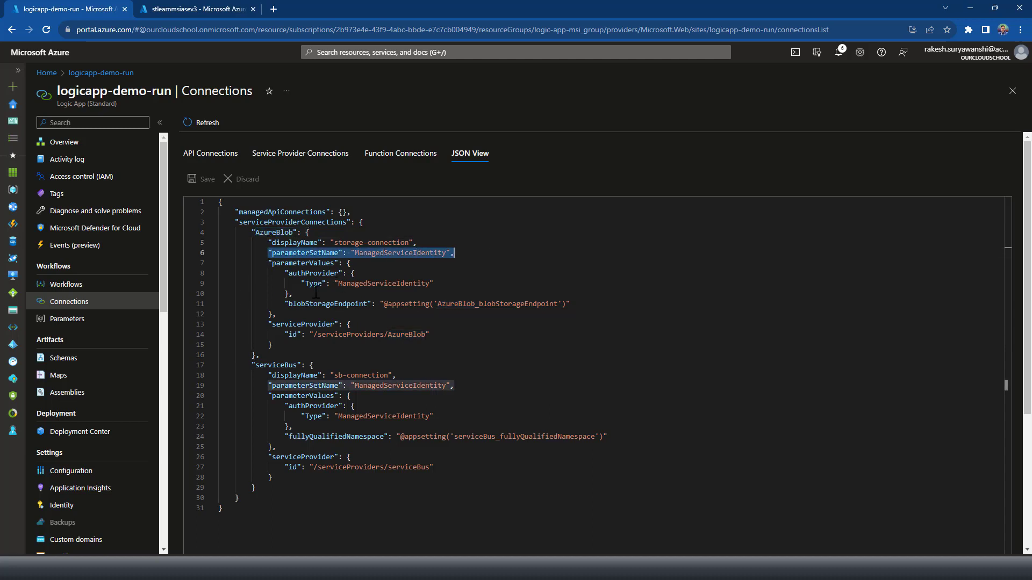
pyautogui.doubleClick(498, 304)
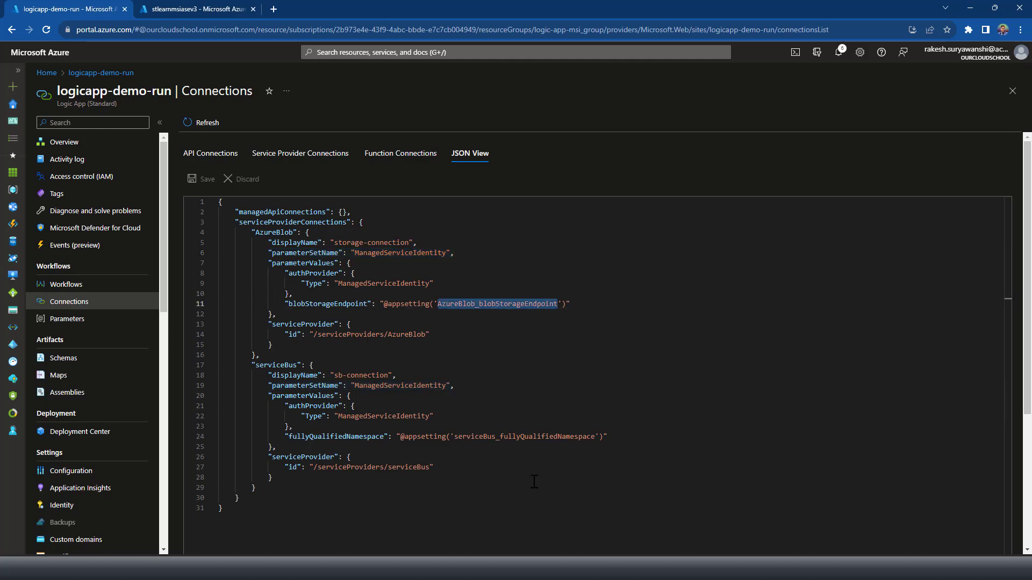
pyautogui.doubleClick(418, 304)
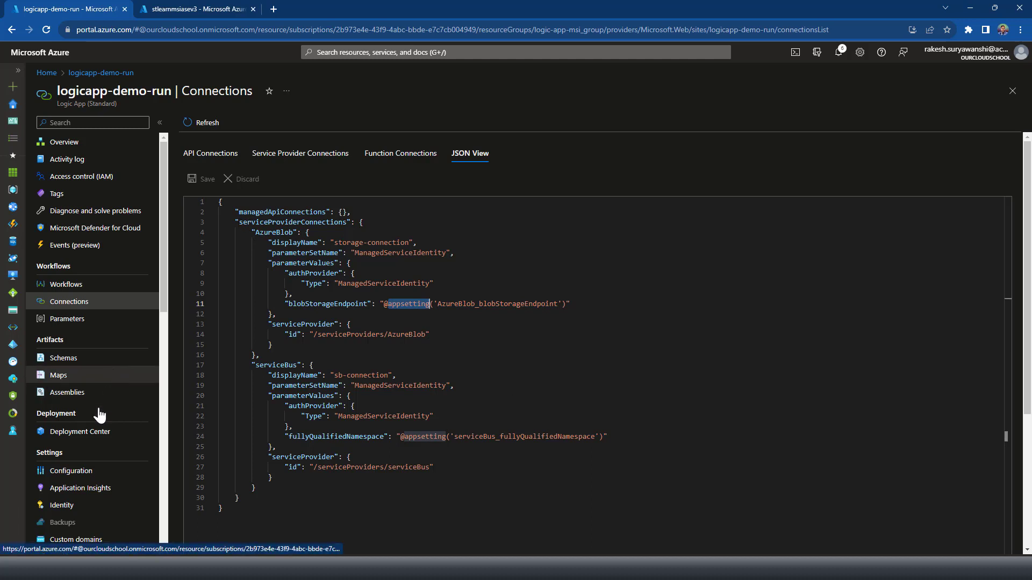
# Review the logic app's application settings as JSON, checking the blob storage endpoint and the storage account in the connection strings, and close without changes
pyautogui.click(73, 478)
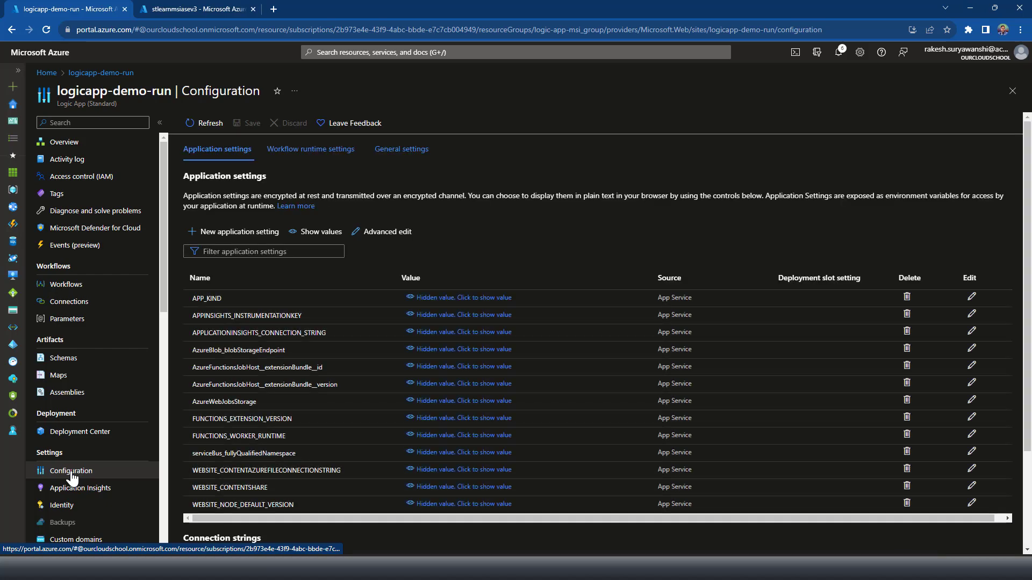
pyautogui.click(386, 235)
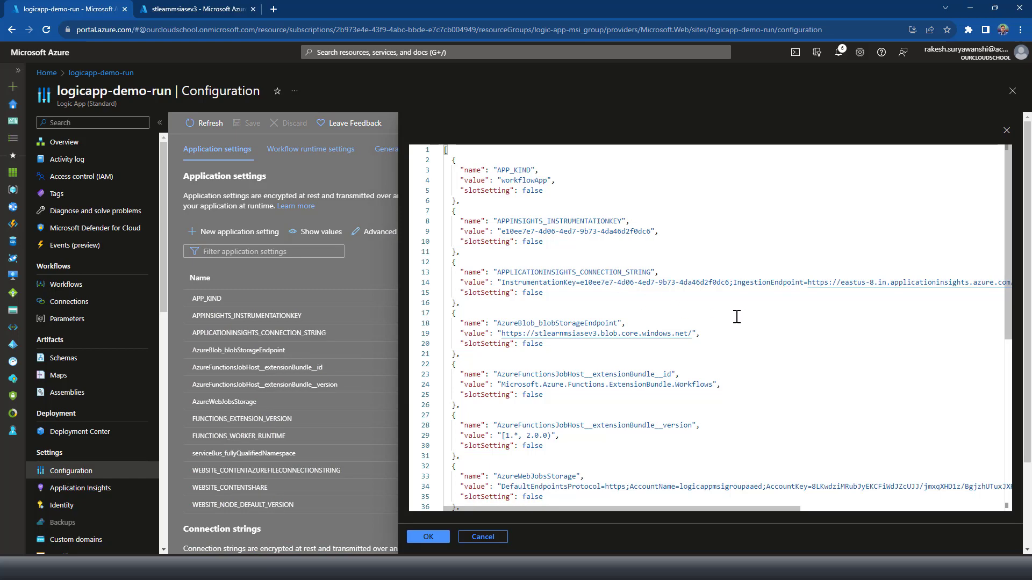
pyautogui.scroll(-3, 746, 316)
pyautogui.scroll(-2, 746, 317)
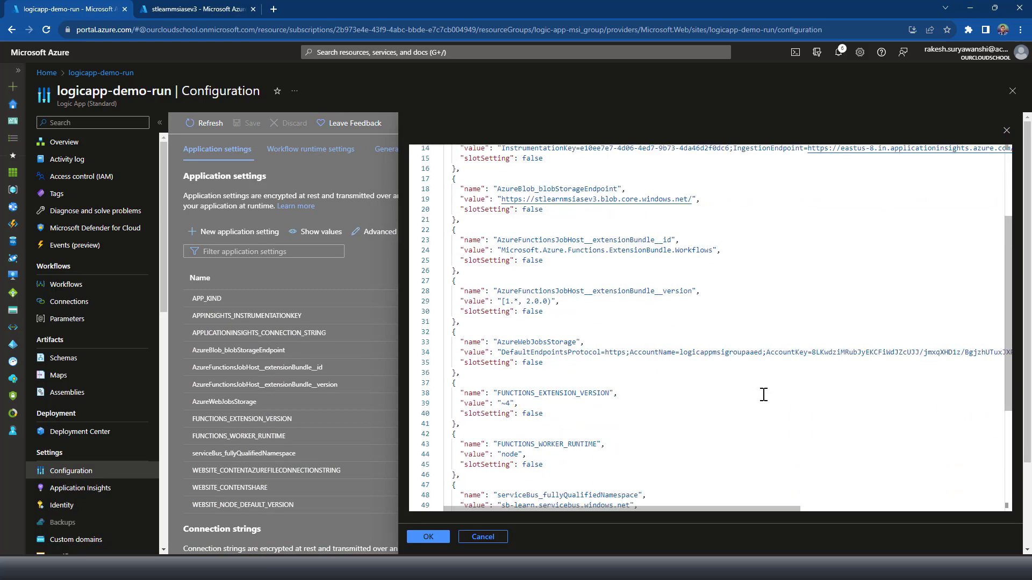
pyautogui.scroll(-4, 759, 390)
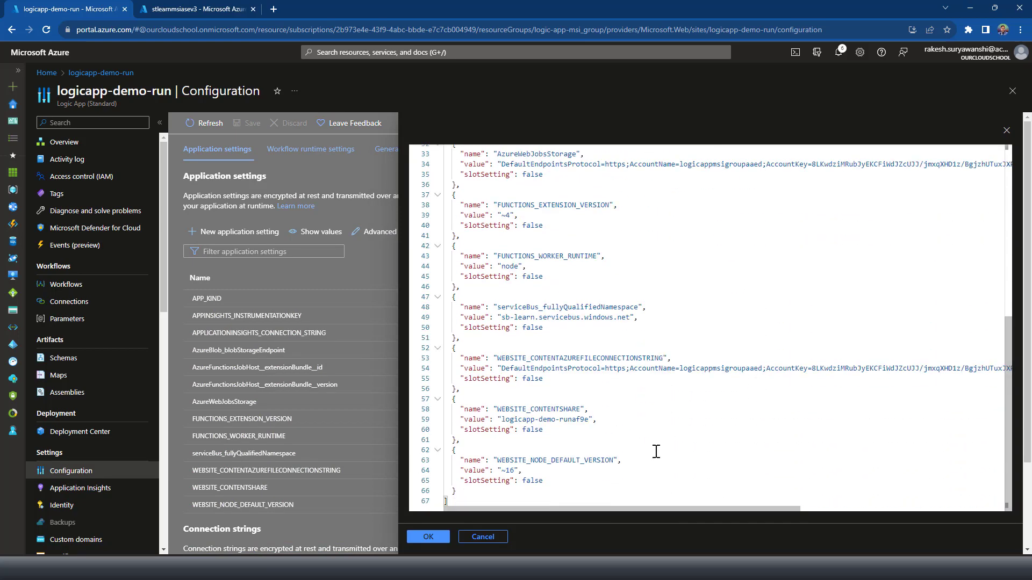
pyautogui.doubleClick(694, 369)
pyautogui.scroll(2, 657, 379)
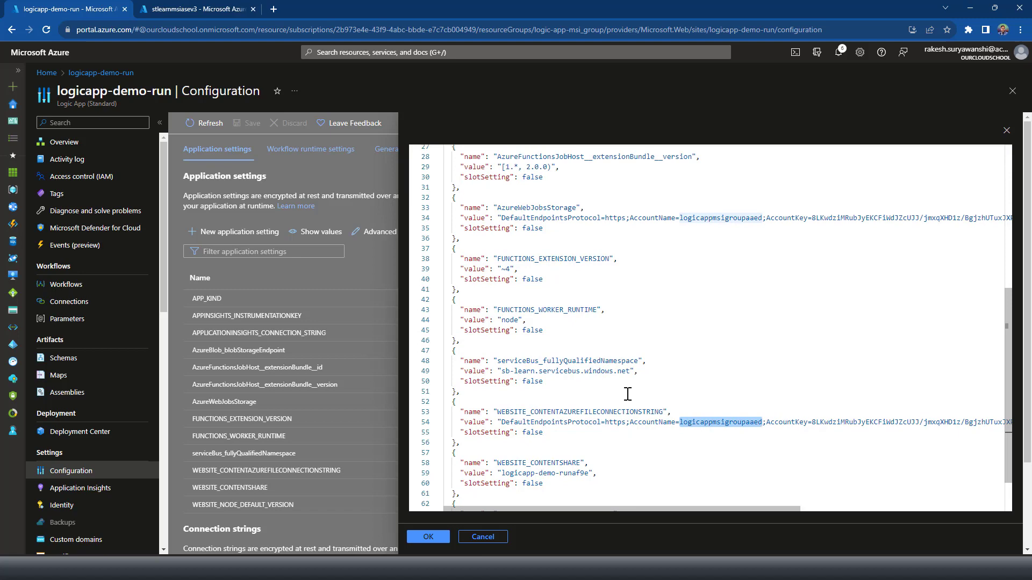
pyautogui.scroll(10, 627, 394)
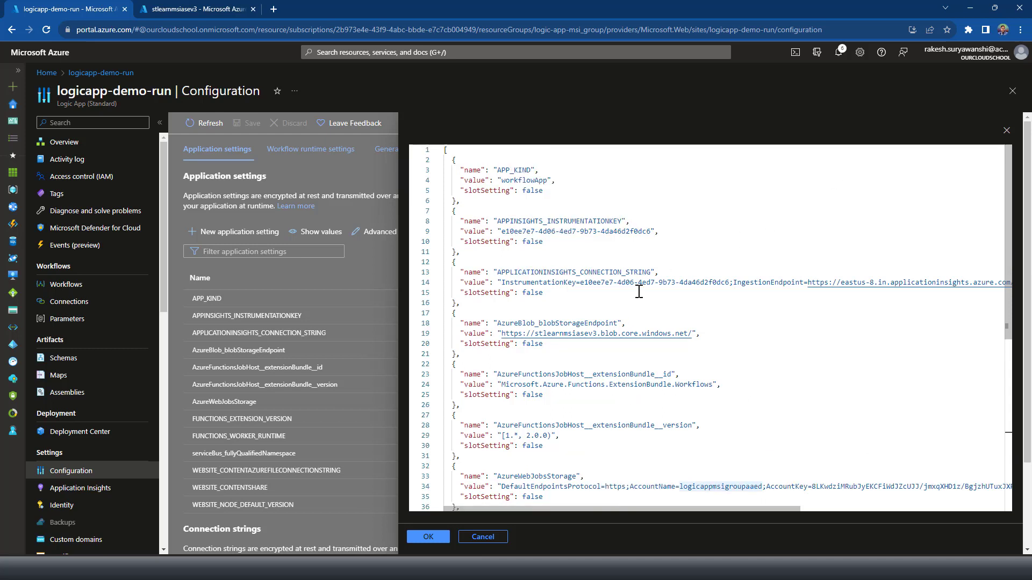
pyautogui.click(483, 537)
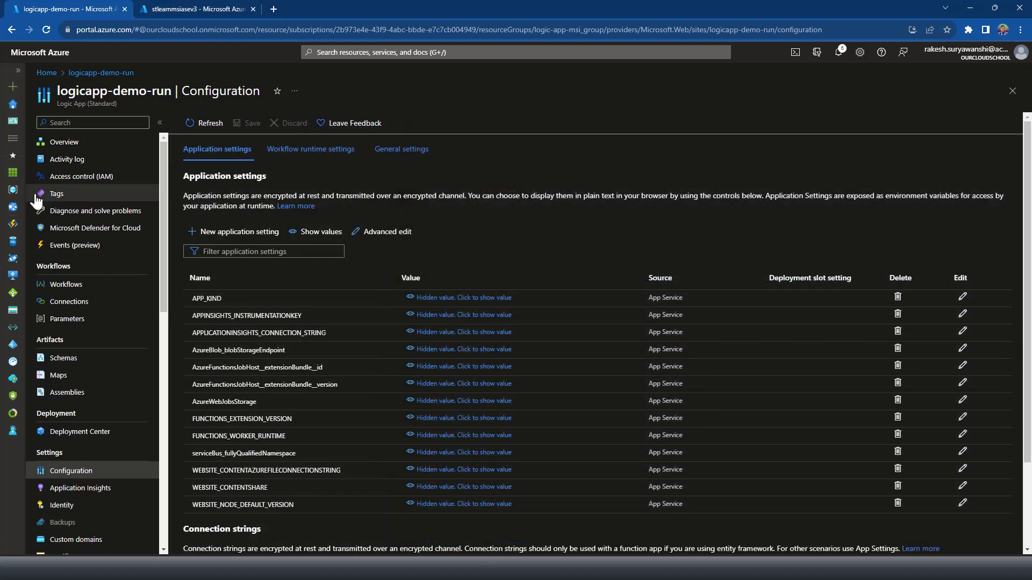